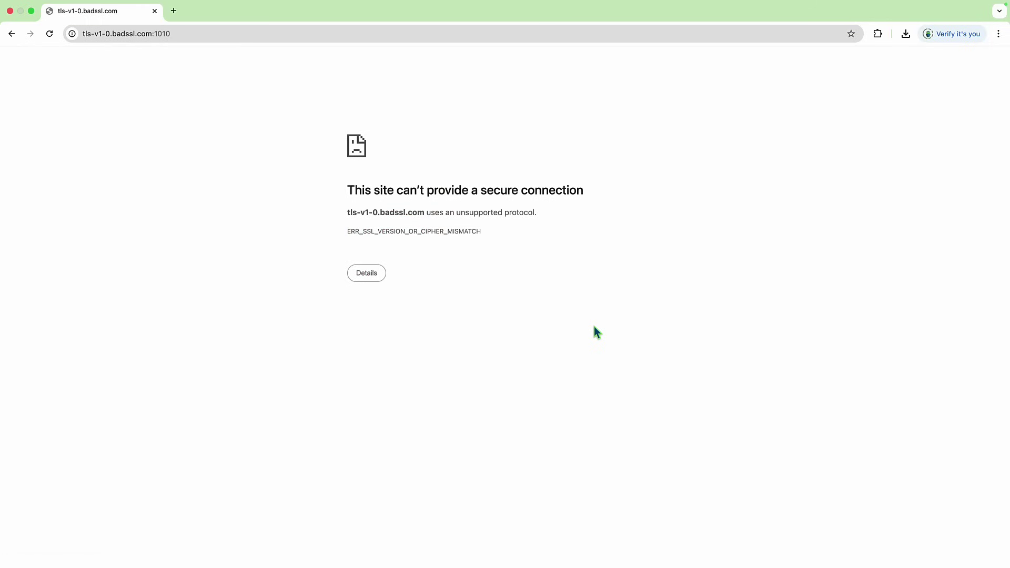
Step: Expand the Details of the ERR_SSL_VERSION_OR_CIPHER_MISMATCH error for tls-v1-0.badssl.com
left_click(380, 277)
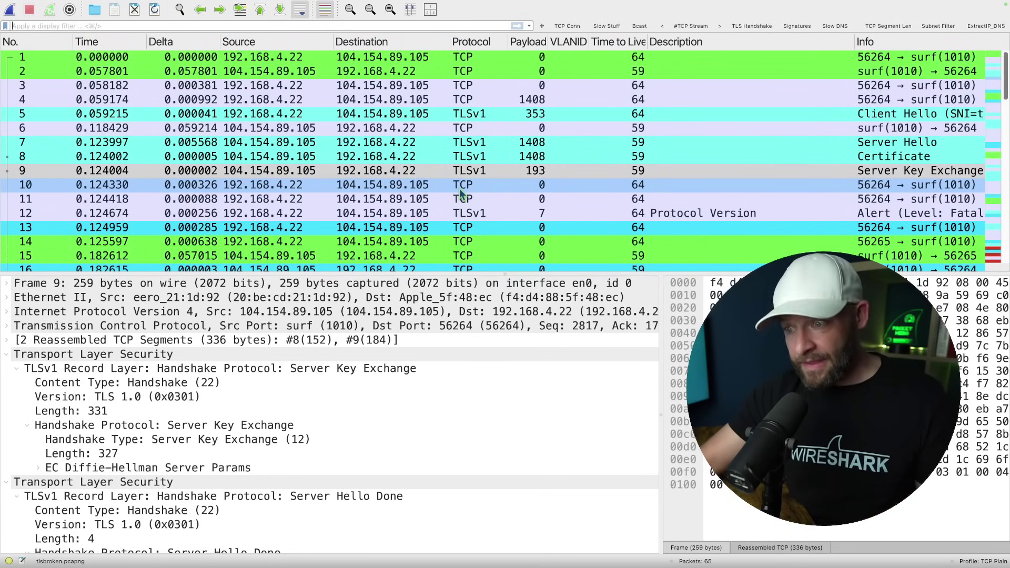
Step: Scan the packet list and select the Client Hello packet
scroll(723, 150, "right", 10)
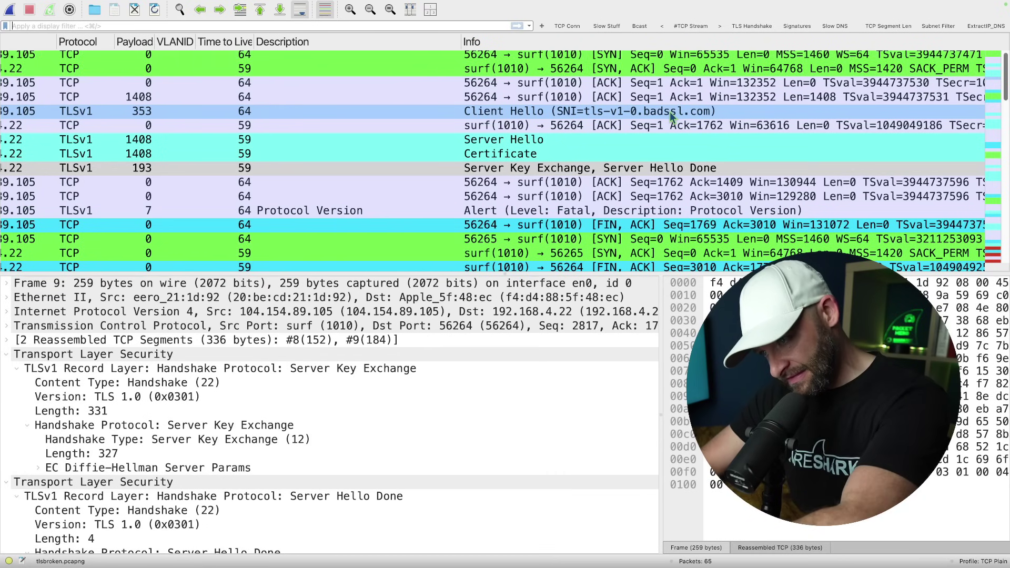
scroll(670, 115, "left", 10)
scroll(670, 116, "down", 5)
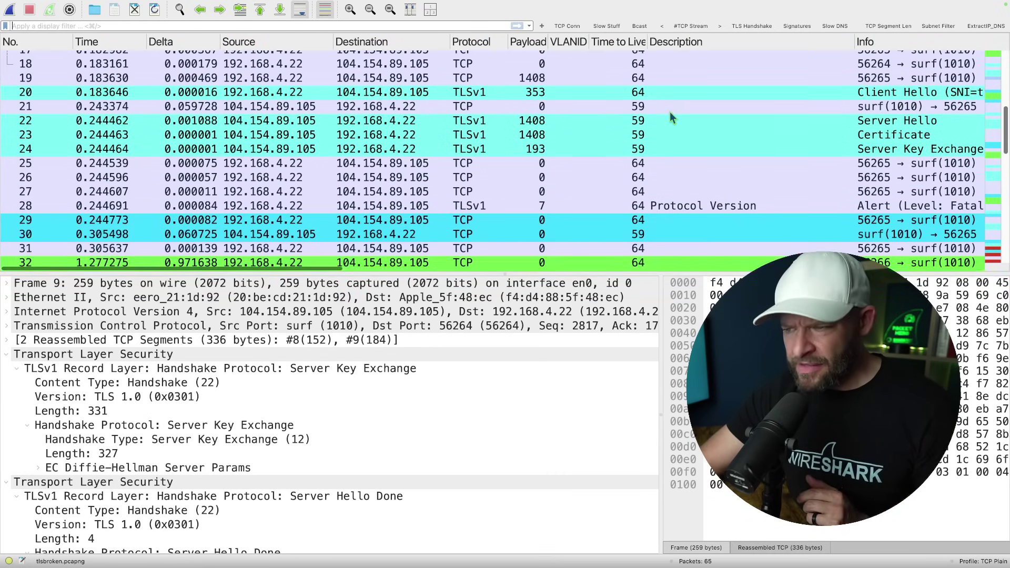
scroll(670, 115, "down", 10)
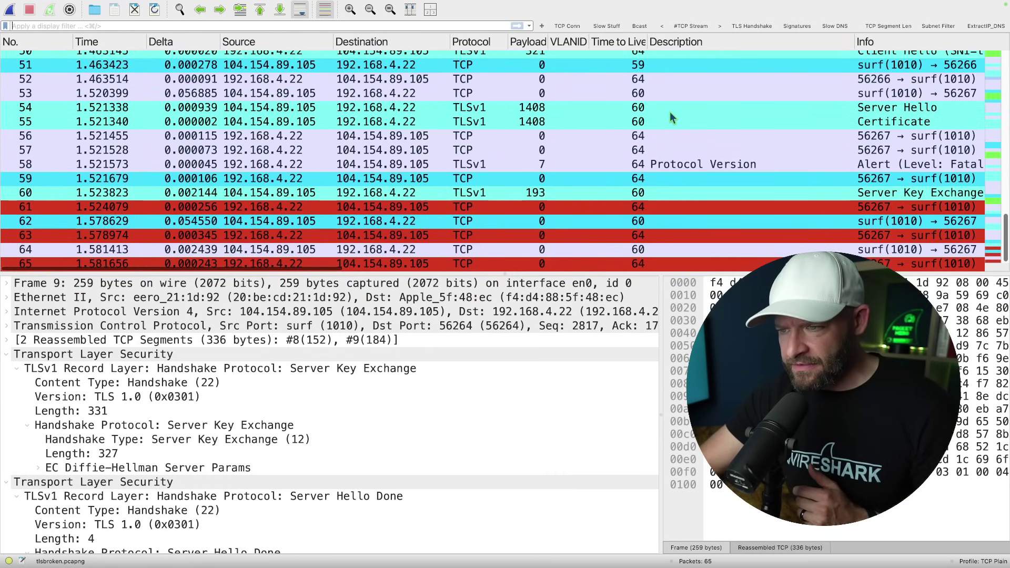
scroll(670, 118, "up", 15)
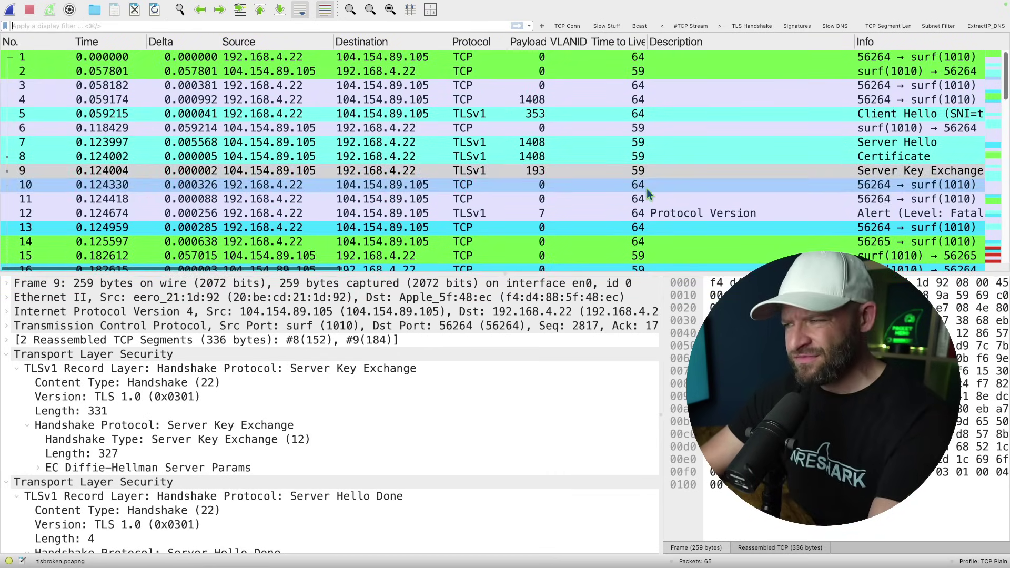
scroll(647, 194, "right", 10)
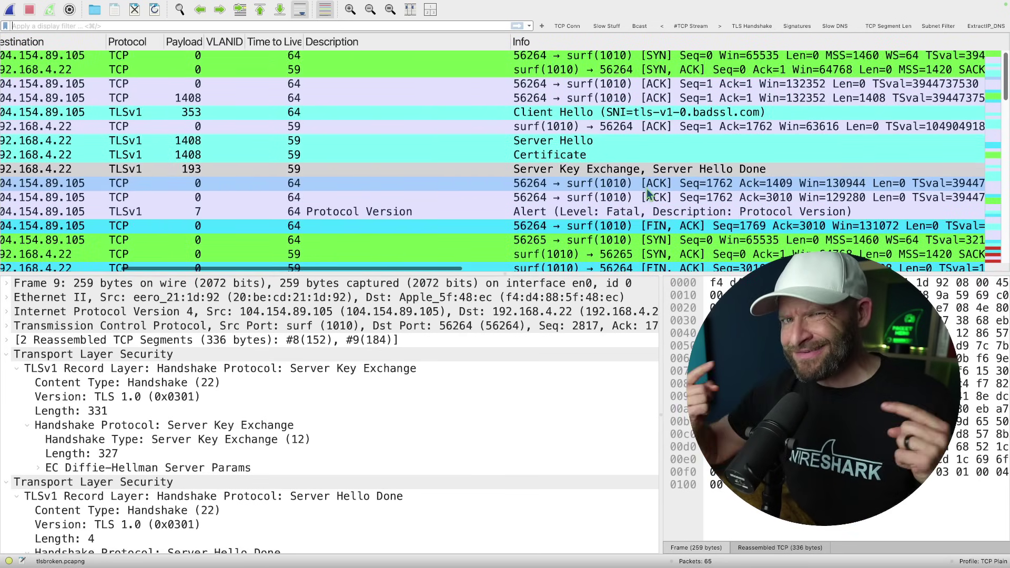
left_click(633, 112)
Step: Show the Client Hello's supported_versions, which offer only TLS 1.3 and TLS 1.2
scroll(384, 423, "down", 10)
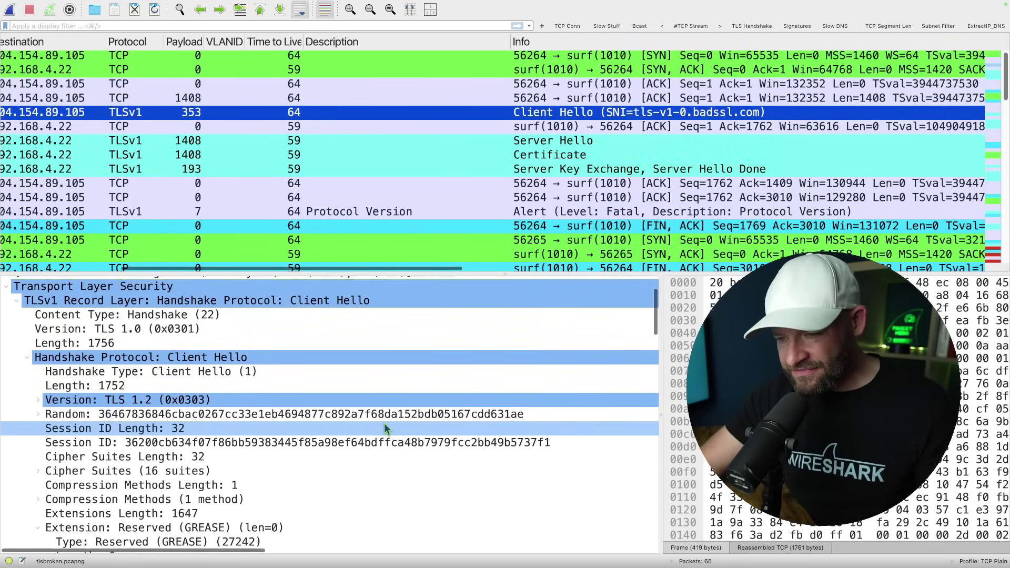
scroll(384, 423, "down", 15)
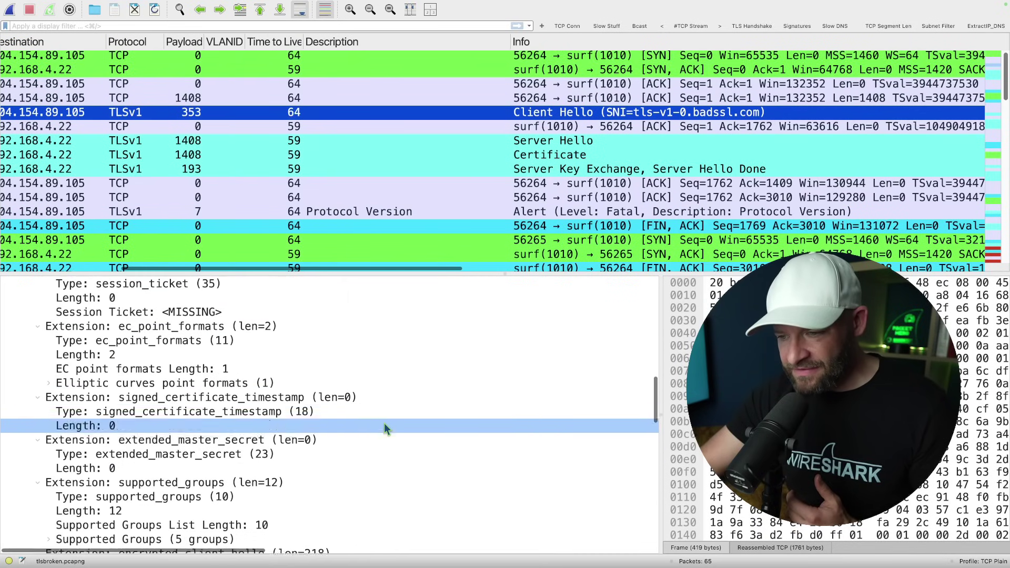
scroll(384, 423, "down", 8)
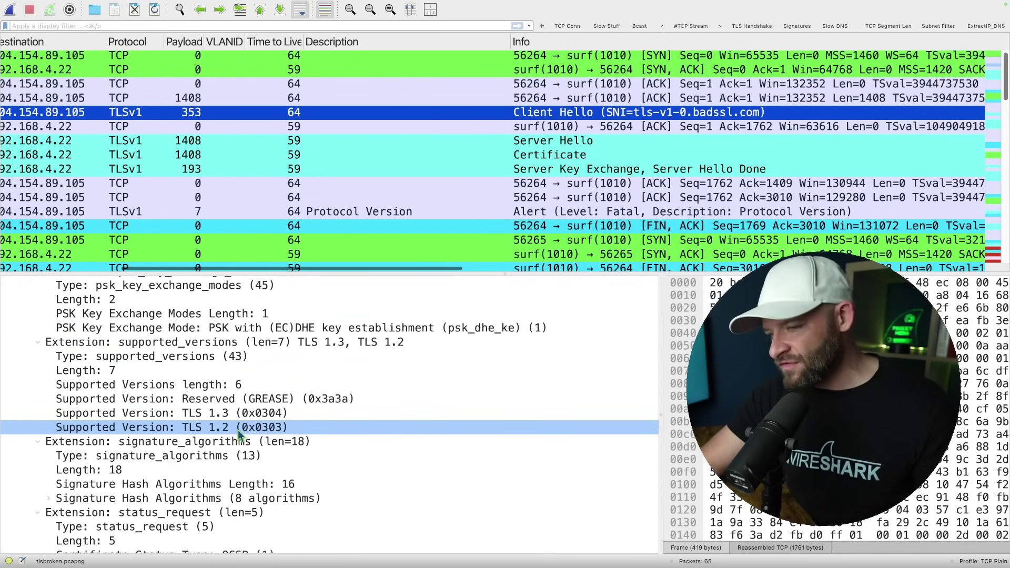
left_click(241, 415)
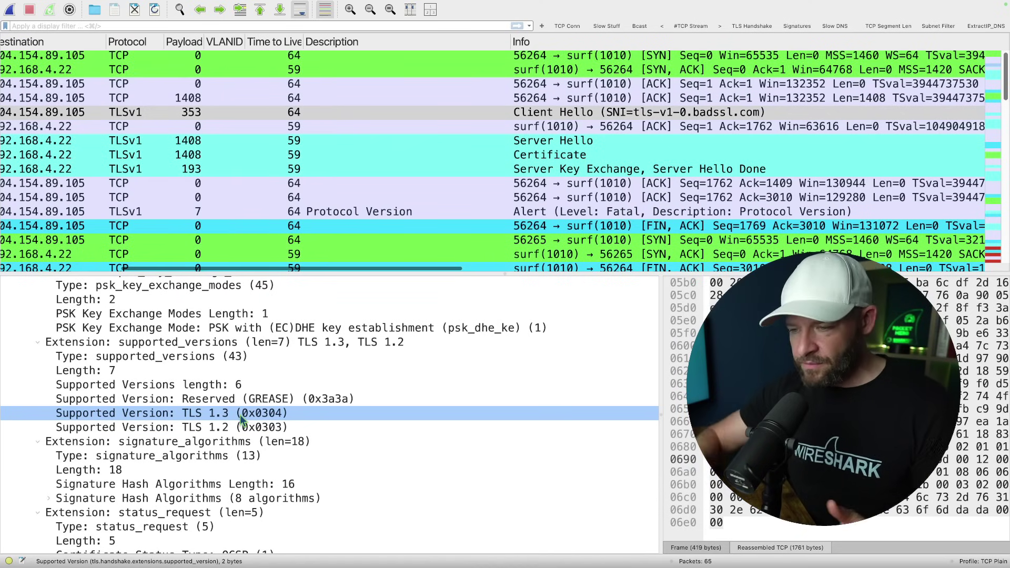
Step: Inspect the Server Hello's version fields, confirming it chooses TLS 1.0
left_click(598, 142)
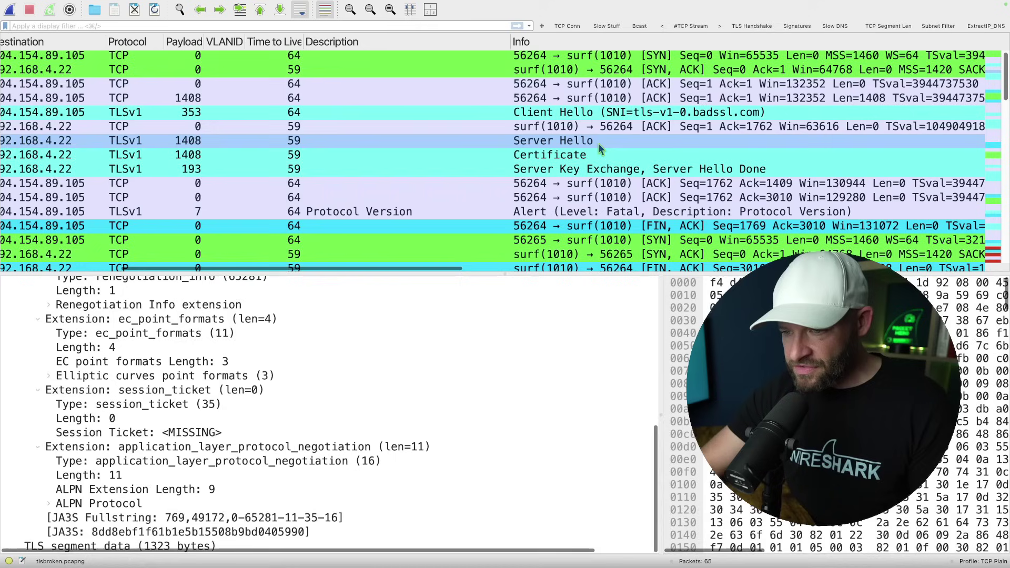
left_click(598, 143)
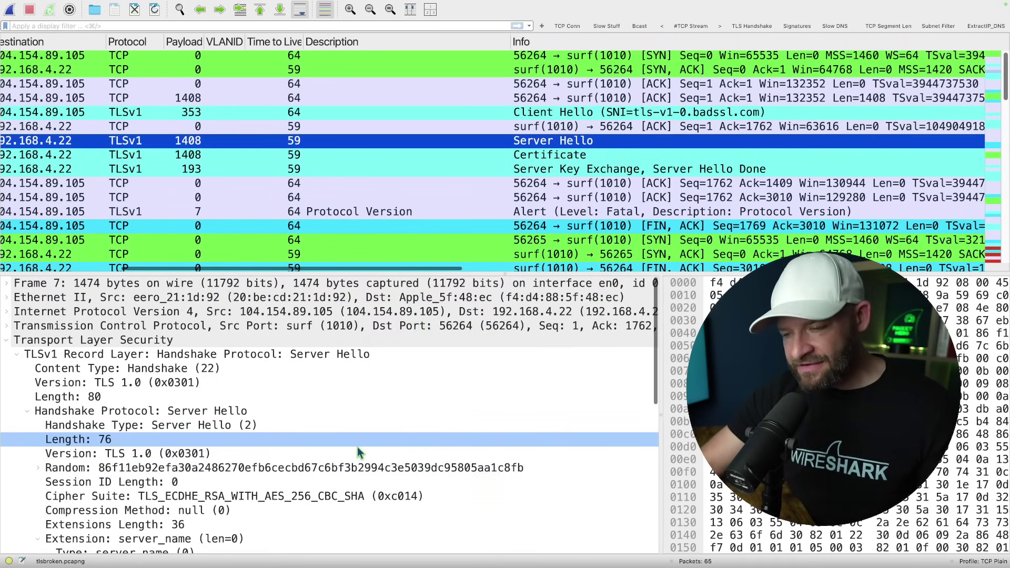
scroll(371, 495, "down", 4)
scroll(371, 495, "down", 4)
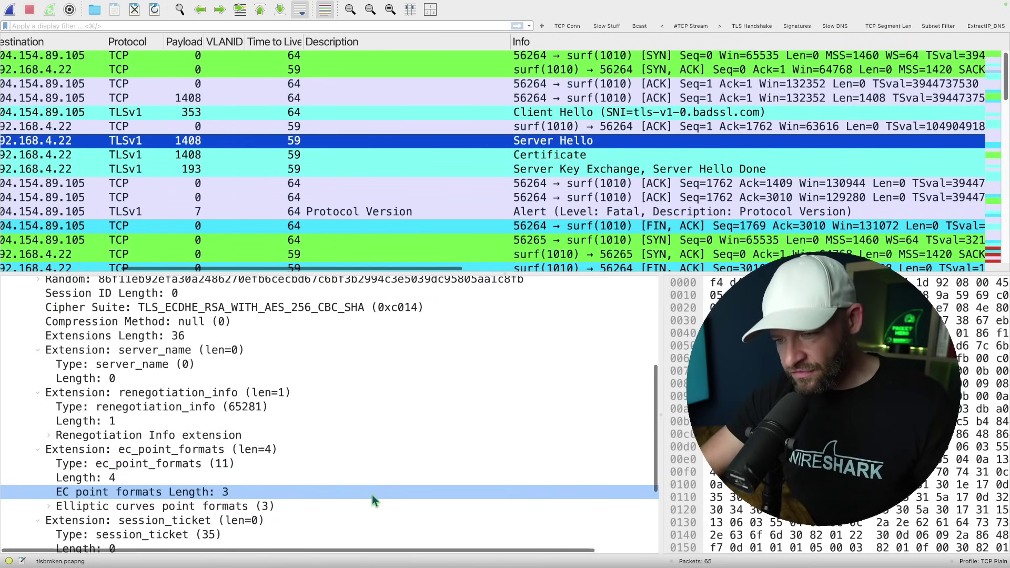
scroll(372, 495, "up", 8)
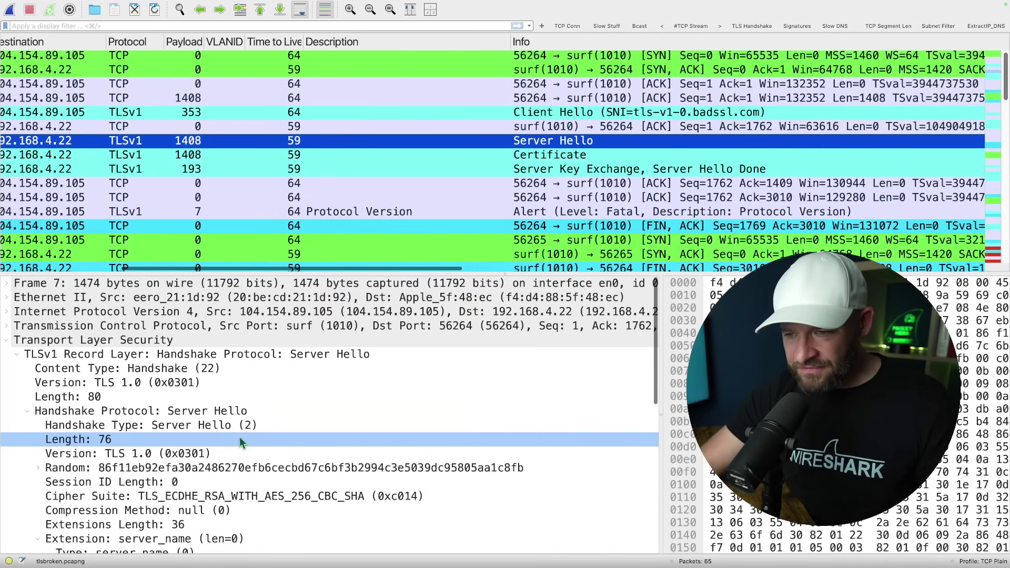
left_click(161, 386)
left_click(169, 454)
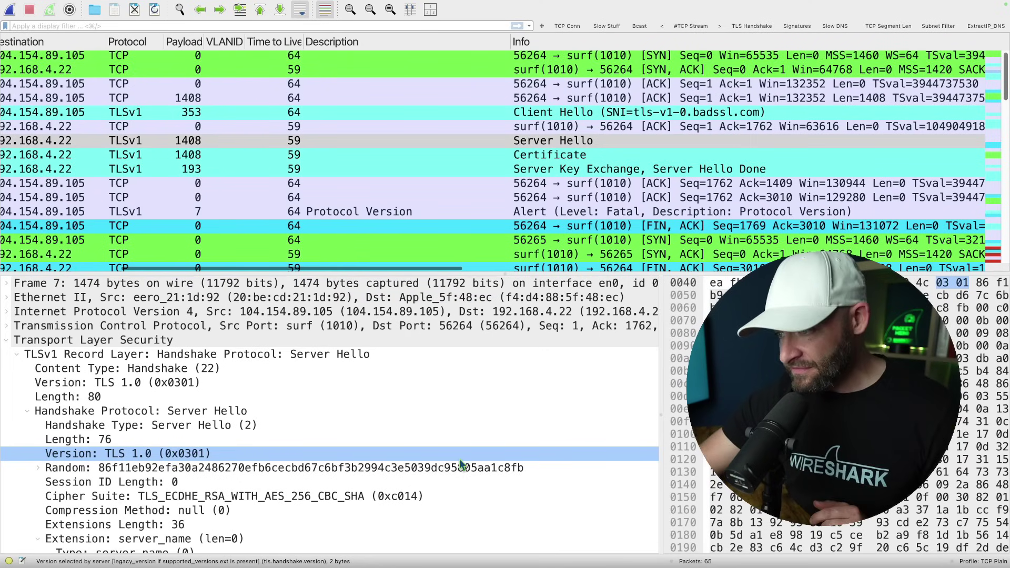
Step: Select the fatal alert packet and inspect its Description: Protocol Version (70)
left_click(726, 212)
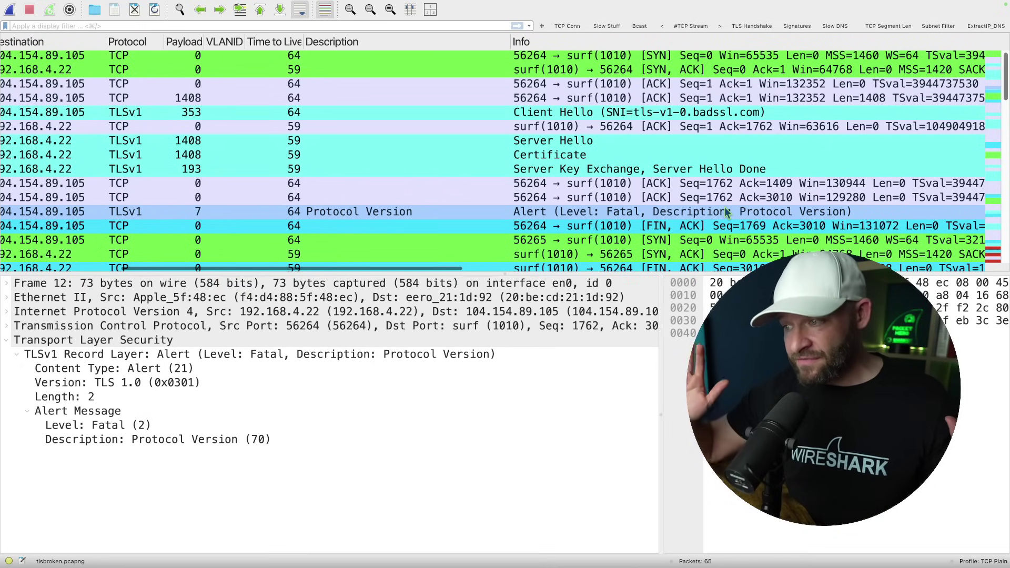
left_click(213, 441)
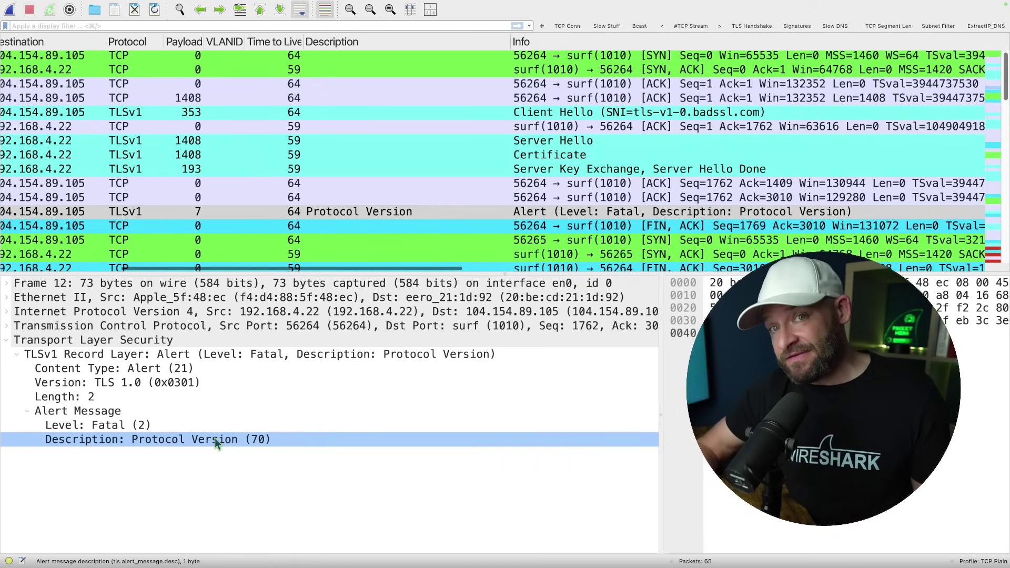
left_click(214, 440)
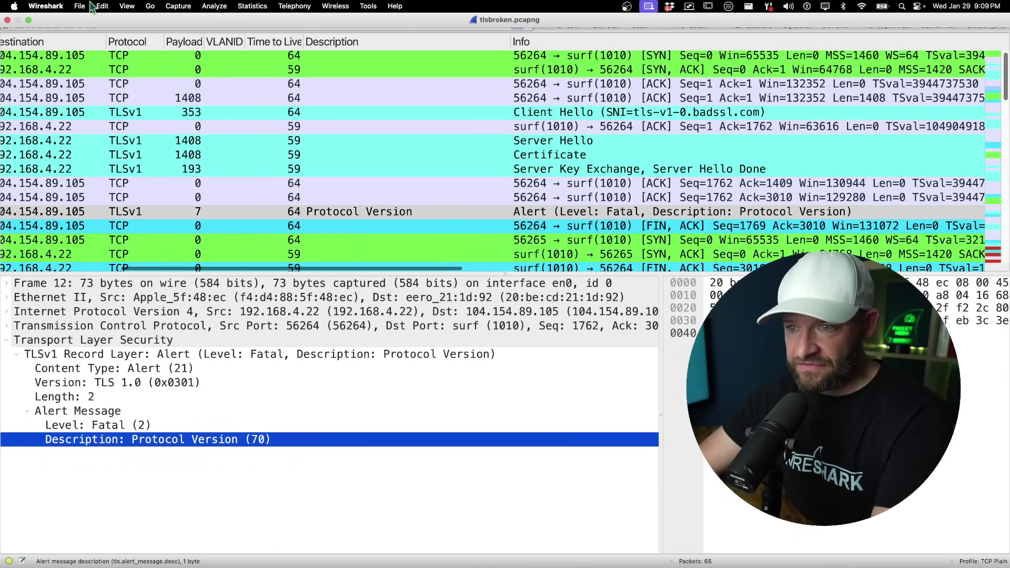
Step: Export all 65 packets as plain text with only the packet bytes, saved as tlsbroken
left_click(79, 7)
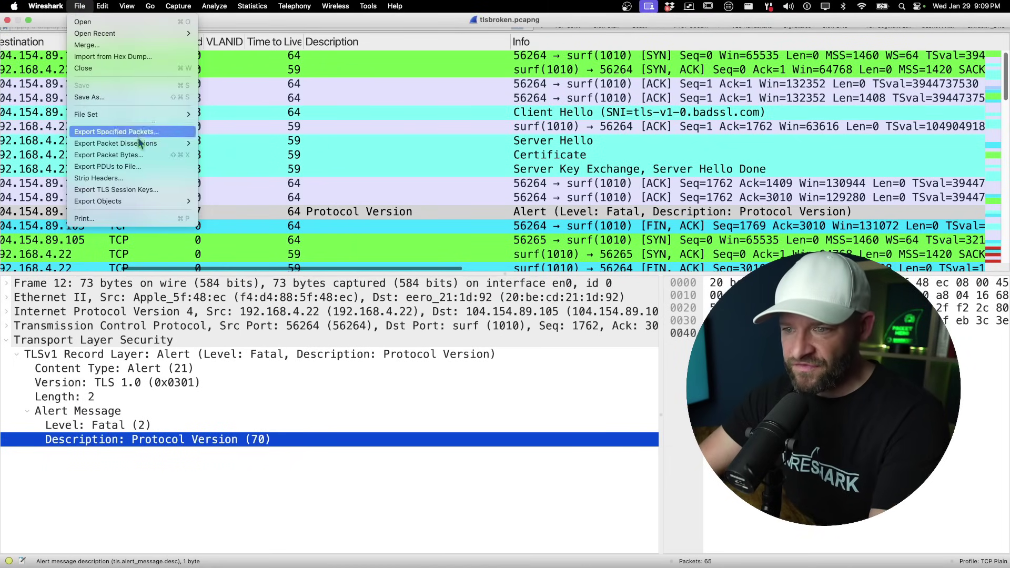
mouse_move(138, 142)
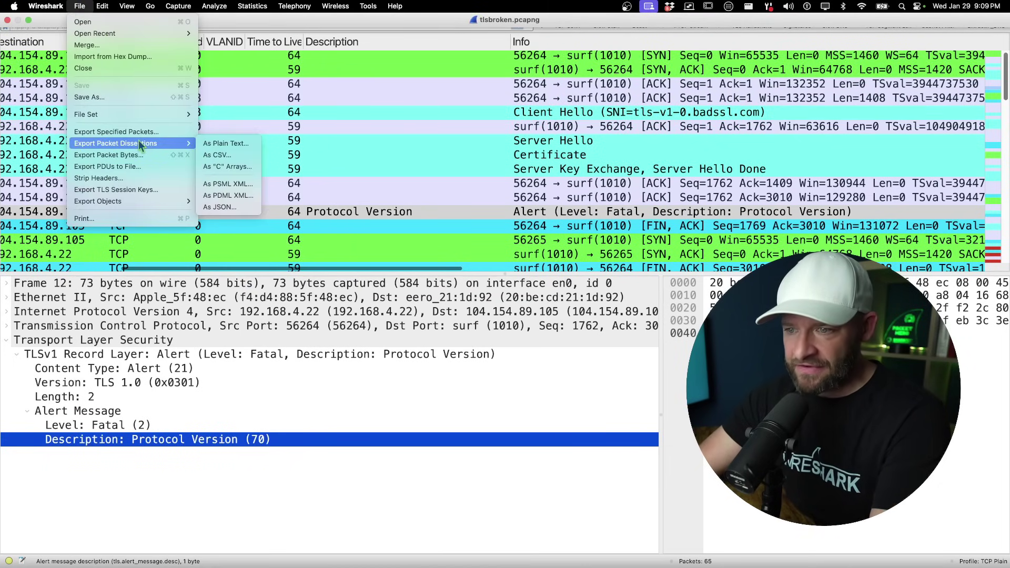
left_click(215, 146)
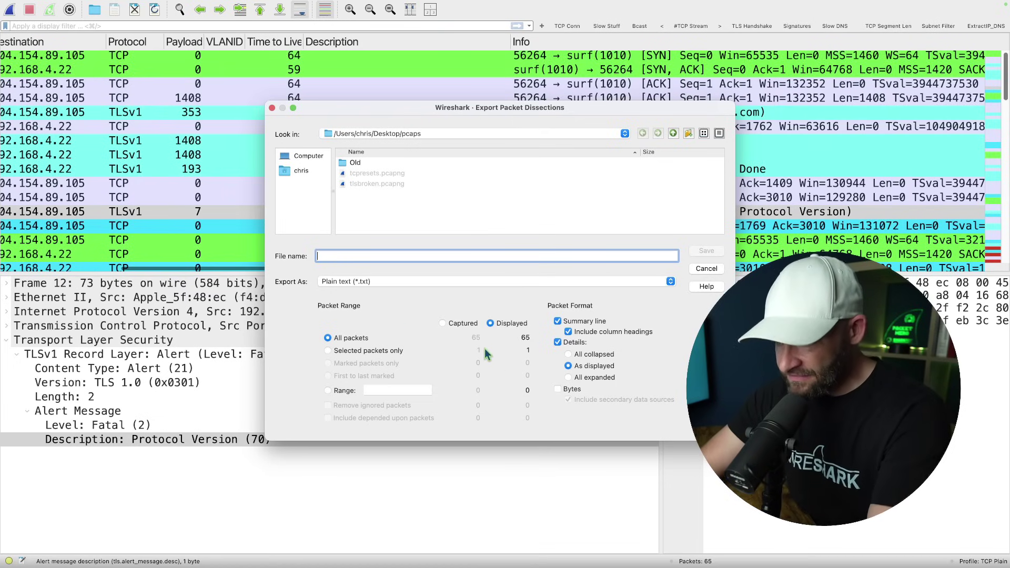
left_click(558, 390)
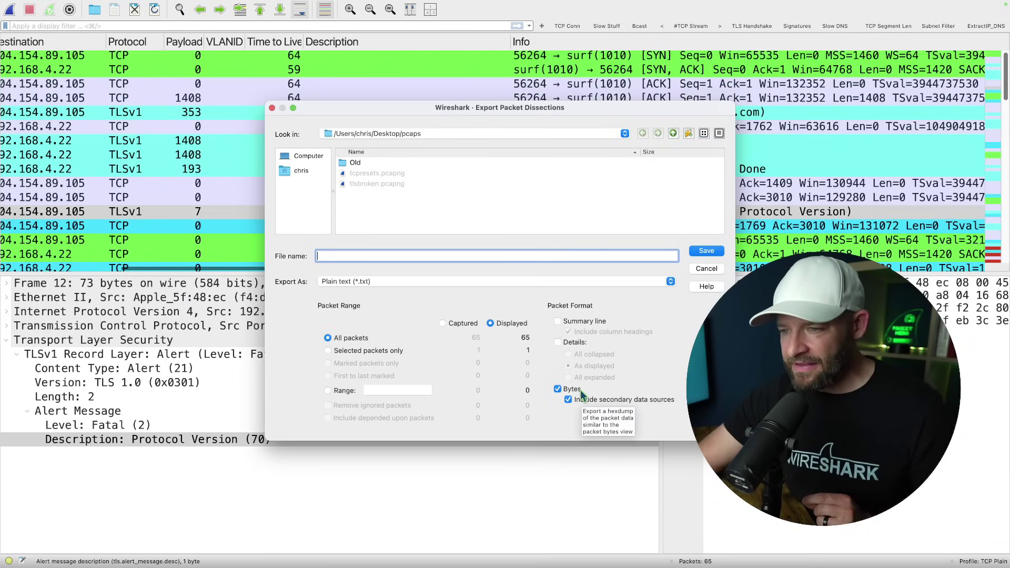
type("tlsbroken")
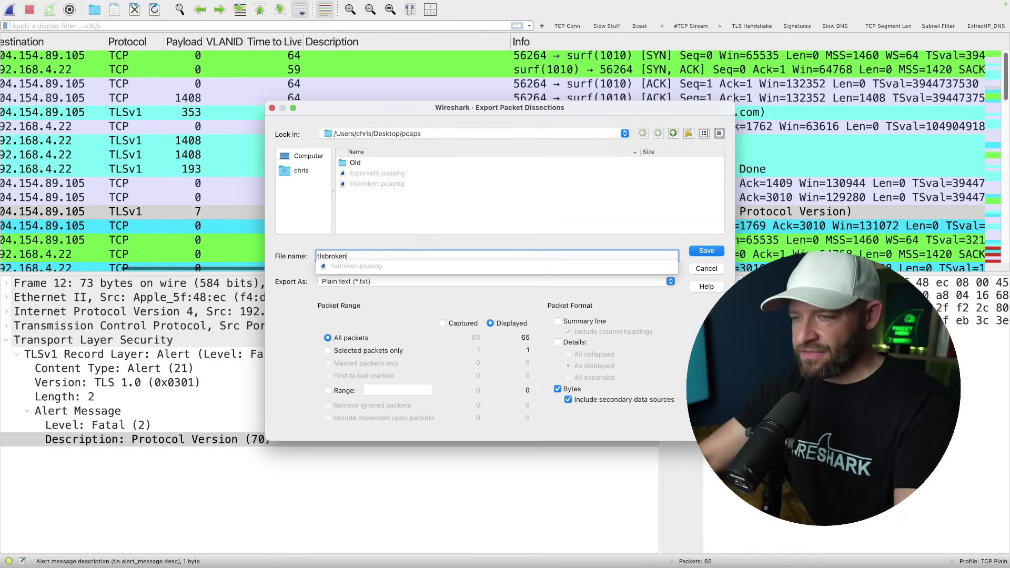
left_click(708, 252)
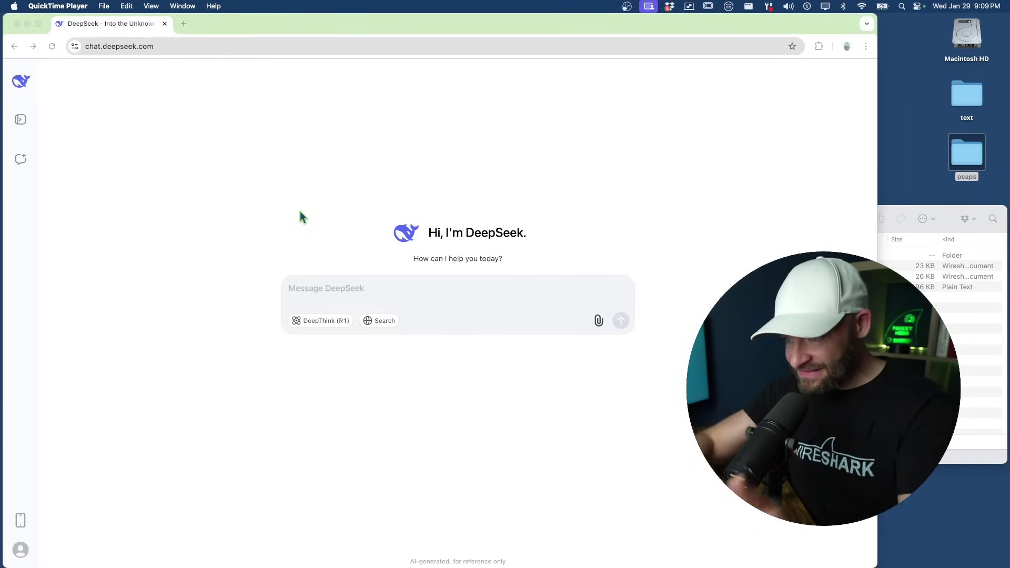
Step: Drag tlsbroken.txt from the Finder pcaps window into the DeepSeek chat, then make the browser full screen
key("super+Tab")
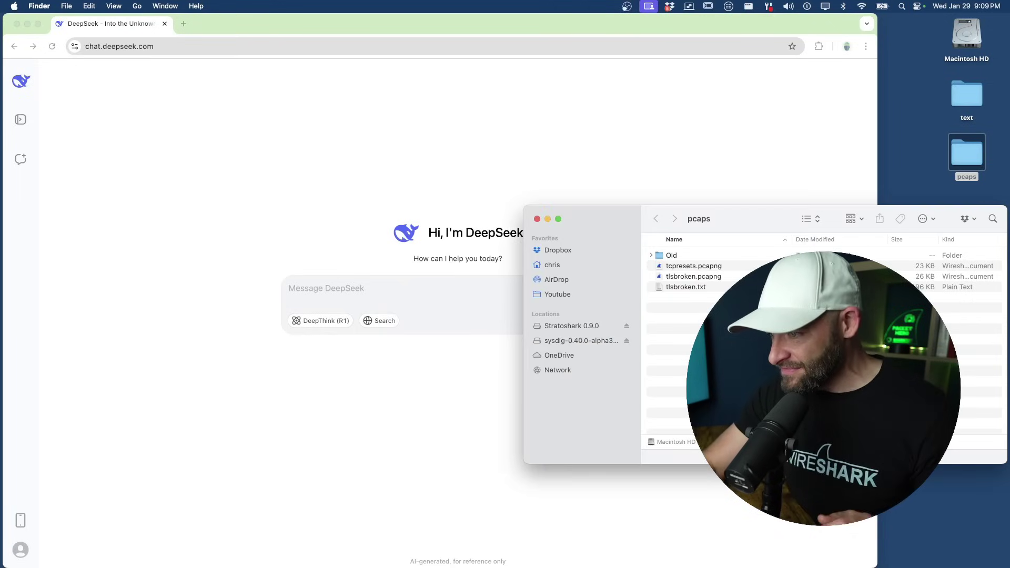
left_click_drag(740, 220, 974, 139)
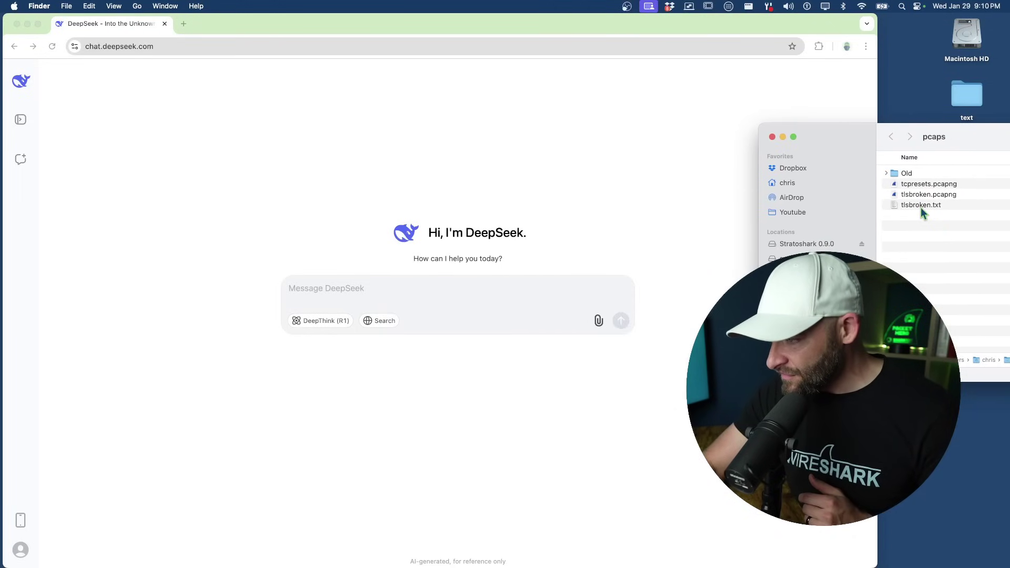
left_click_drag(921, 207, 539, 303)
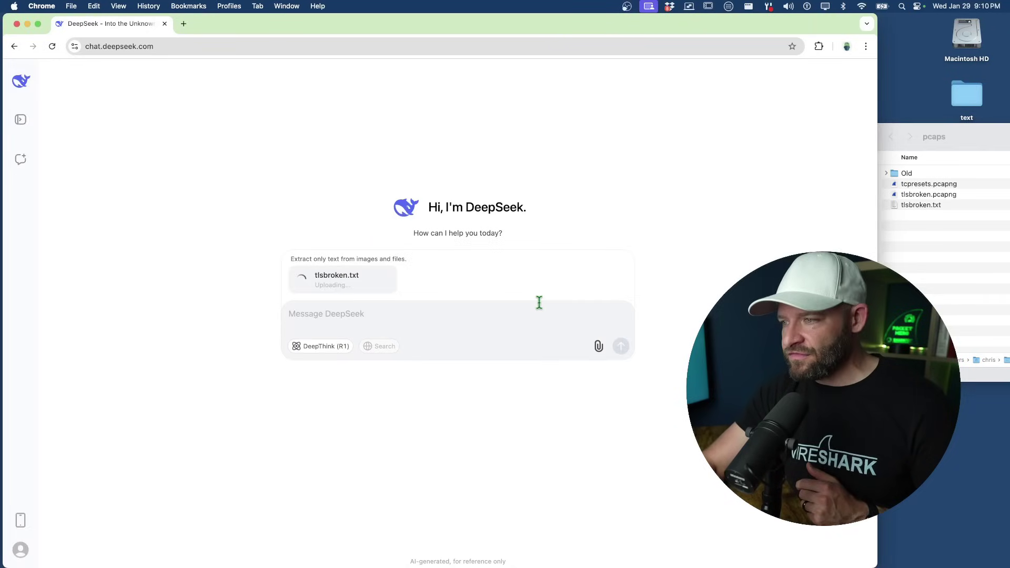
left_click(37, 23)
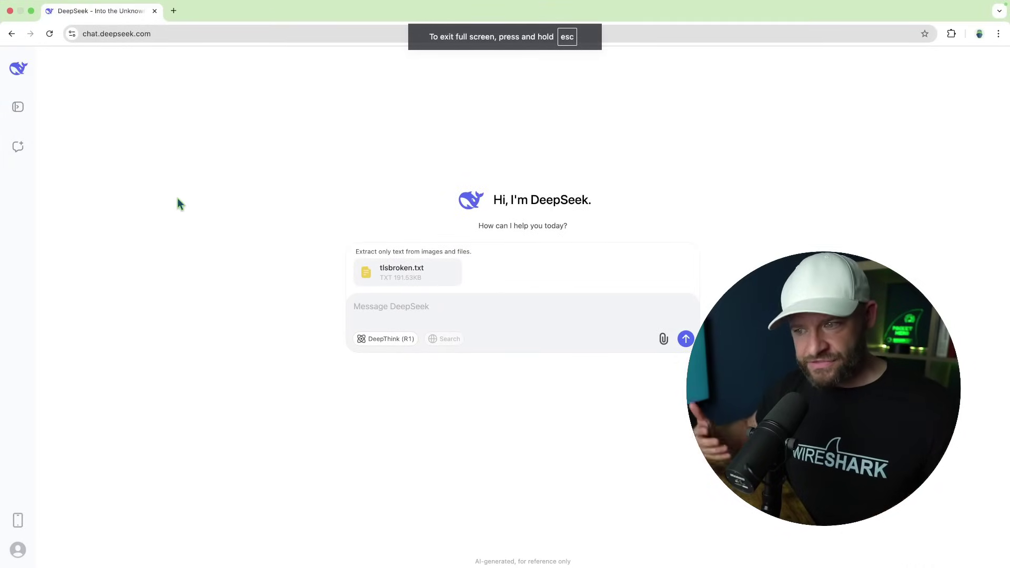
Step: Paste the prompt asking why the client can't connect to the server and send it with the capture
left_click(435, 308)
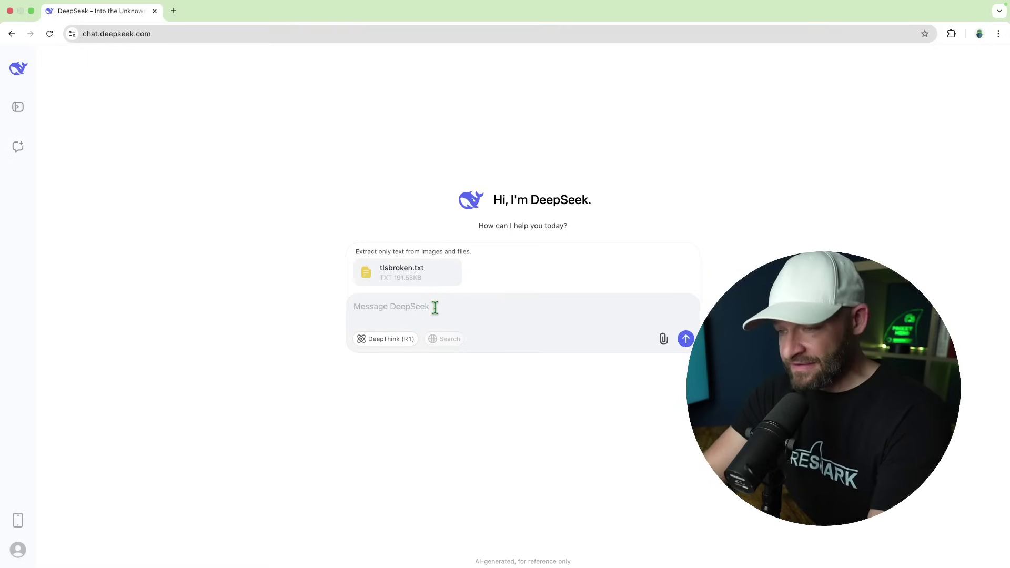
type("Analyze this packet capture and tell me why the client is not able to establish a connection with the server. Why does it break?")
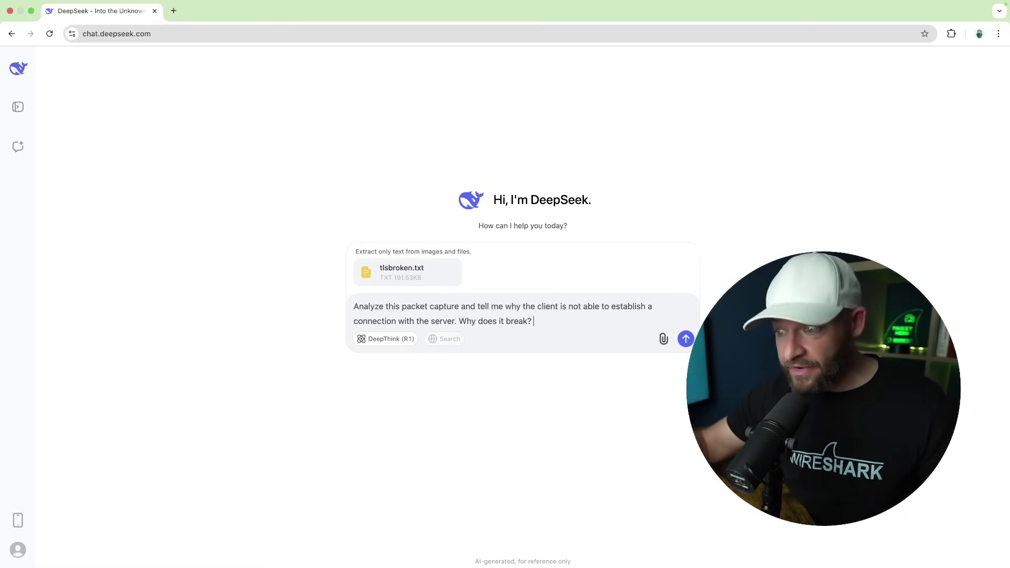
key("Return")
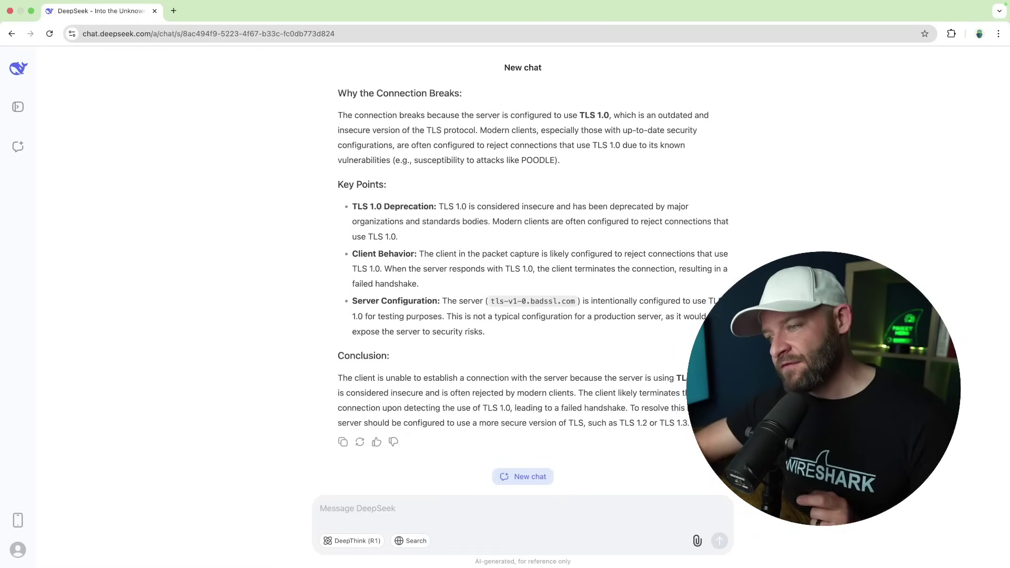
Step: Read the reply, highlighting the Client Hello section, offered versions and the server selecting TLS 1.0
scroll(545, 248, "up", 15)
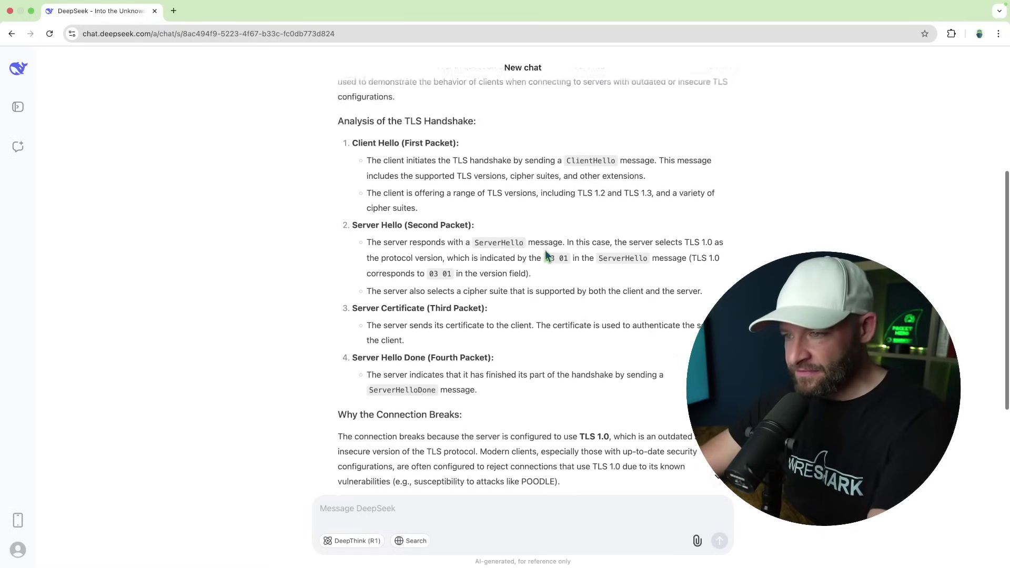
scroll(545, 251, "down", 2)
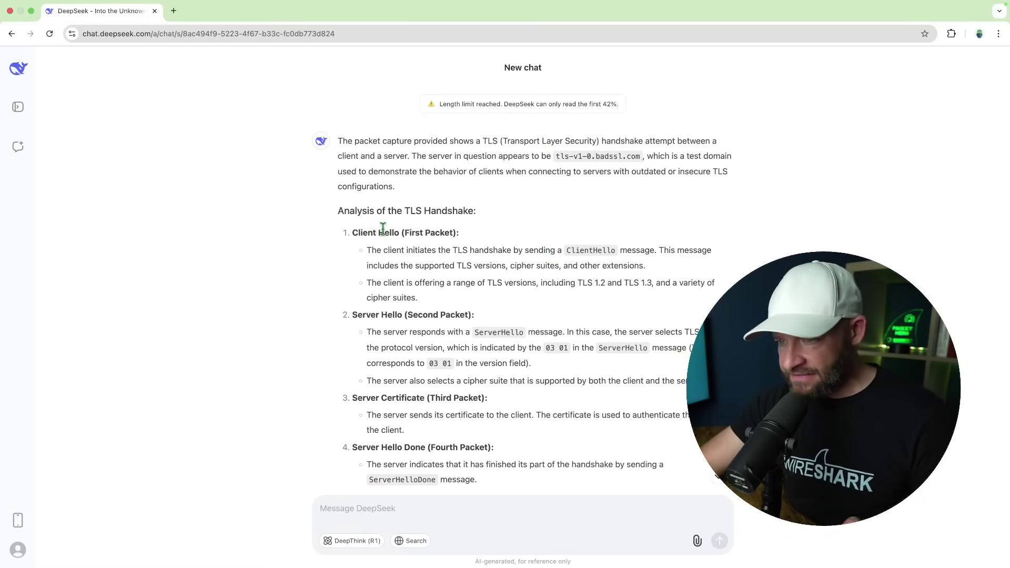
left_click_drag(383, 230, 438, 230)
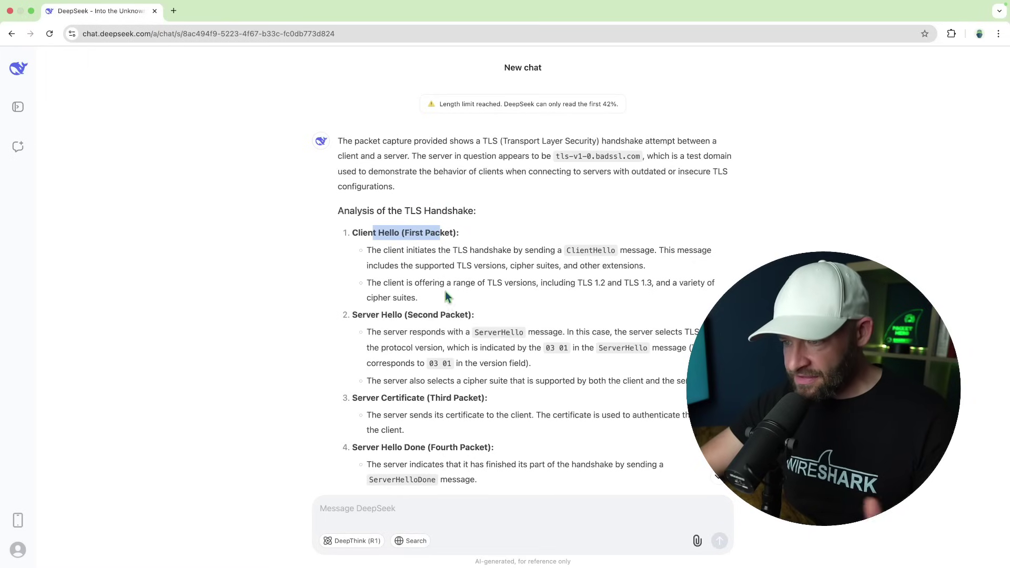
left_click_drag(443, 285, 460, 301)
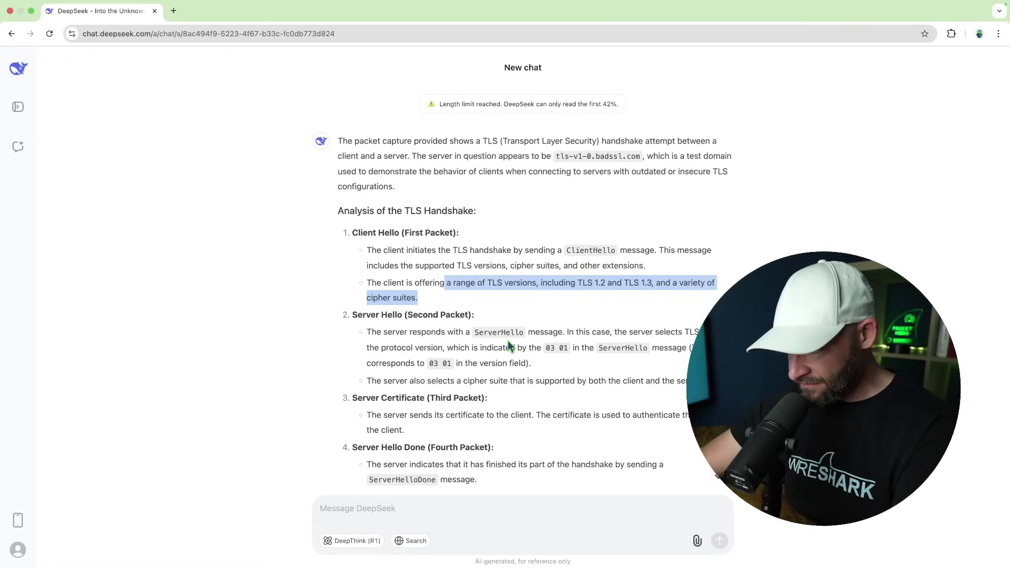
left_click_drag(638, 332, 708, 332)
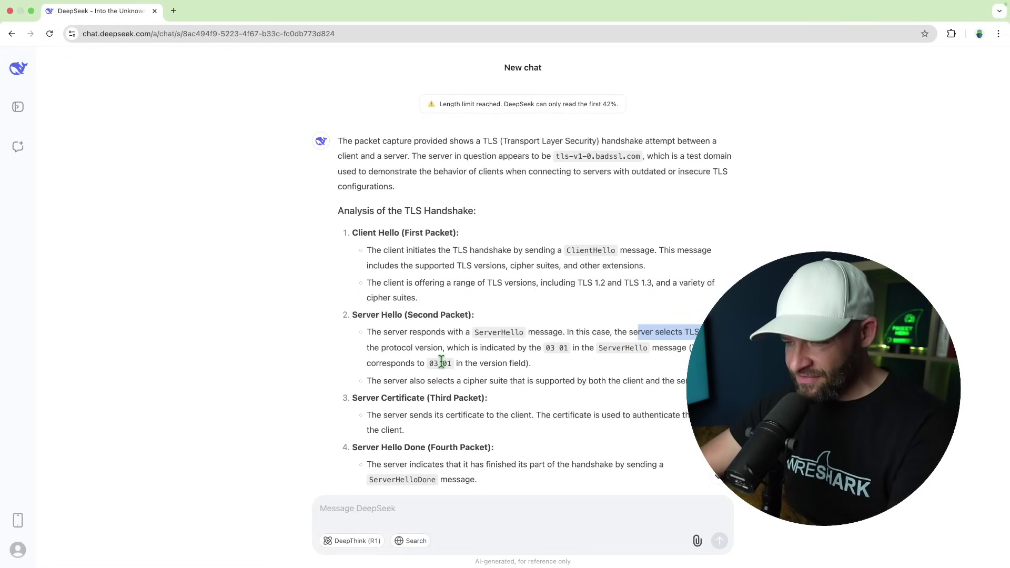
Step: Read further and highlight the conclusion that the server is configured to use TLS 1.0
scroll(441, 363, "down", 3)
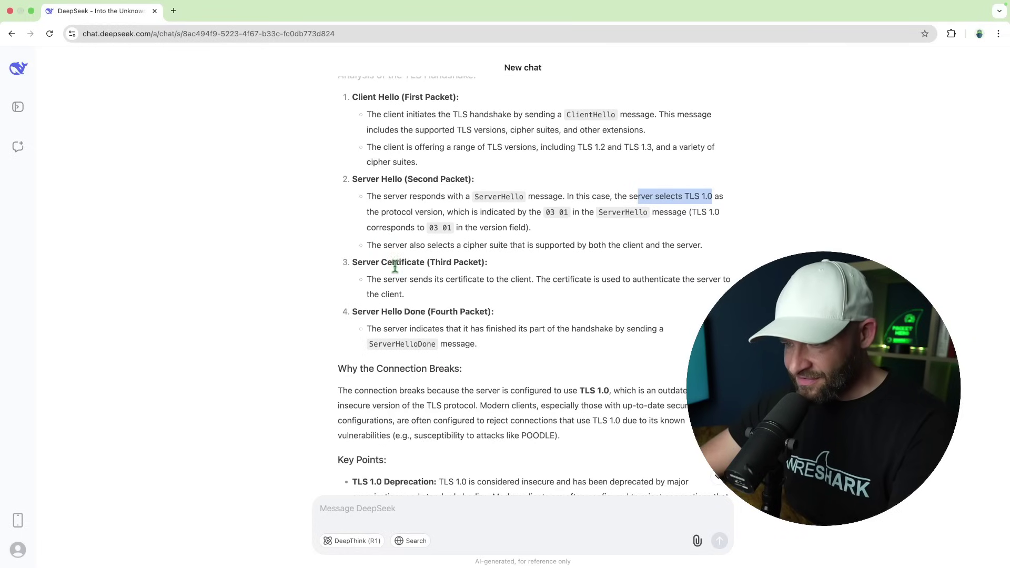
left_click_drag(400, 279, 452, 288)
scroll(415, 295, "down", 2)
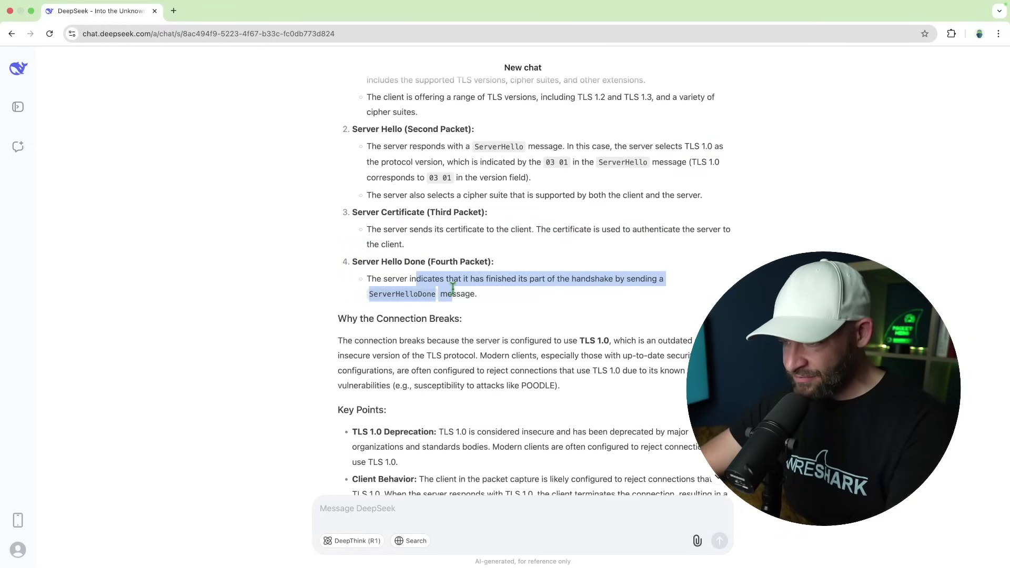
scroll(453, 289, "down", 5)
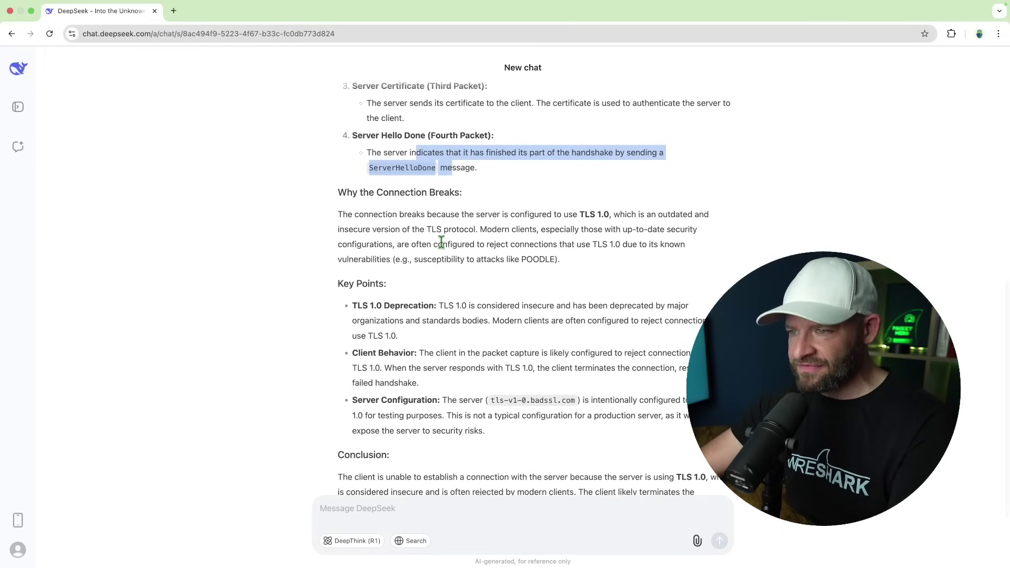
left_click_drag(498, 214, 614, 214)
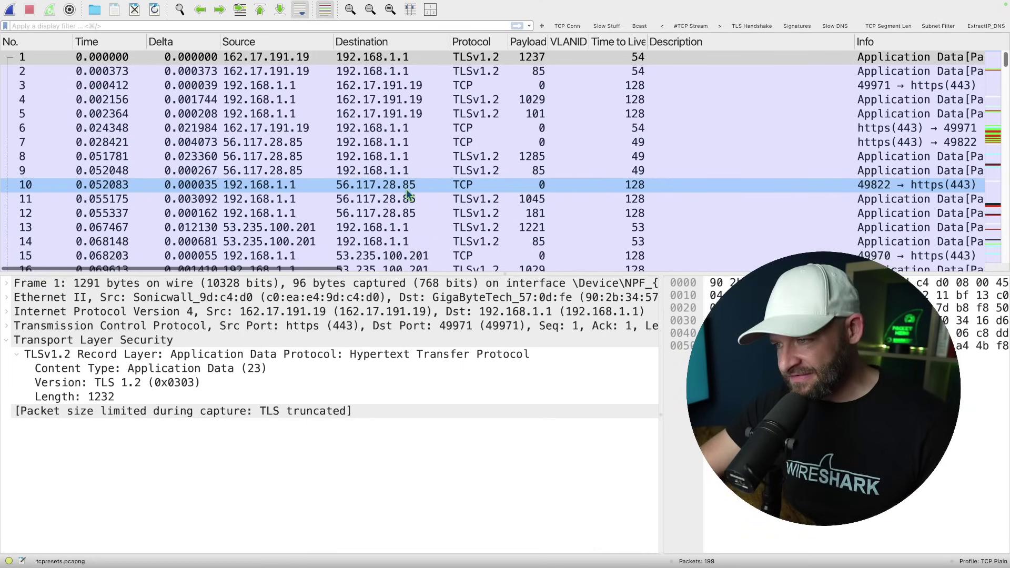
Step: Scroll through the 199 packets of tcpresets.pcapng in the packet list
scroll(436, 204, "down", 12)
scroll(435, 204, "up", 7)
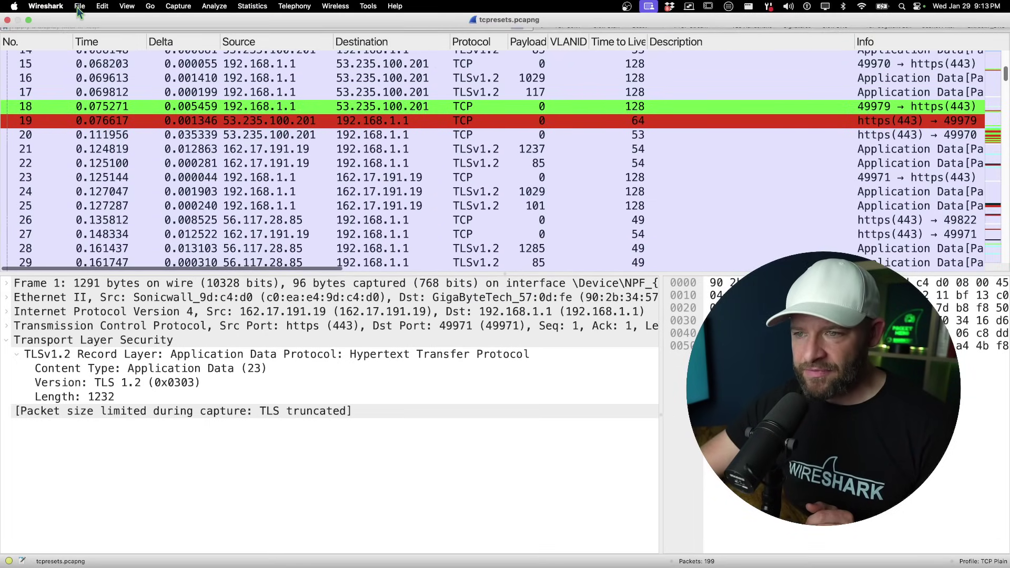
Step: Export the capture as plain text named tcpresets, with Bytes only and no Summary line or Details
left_click(77, 11)
mouse_move(160, 144)
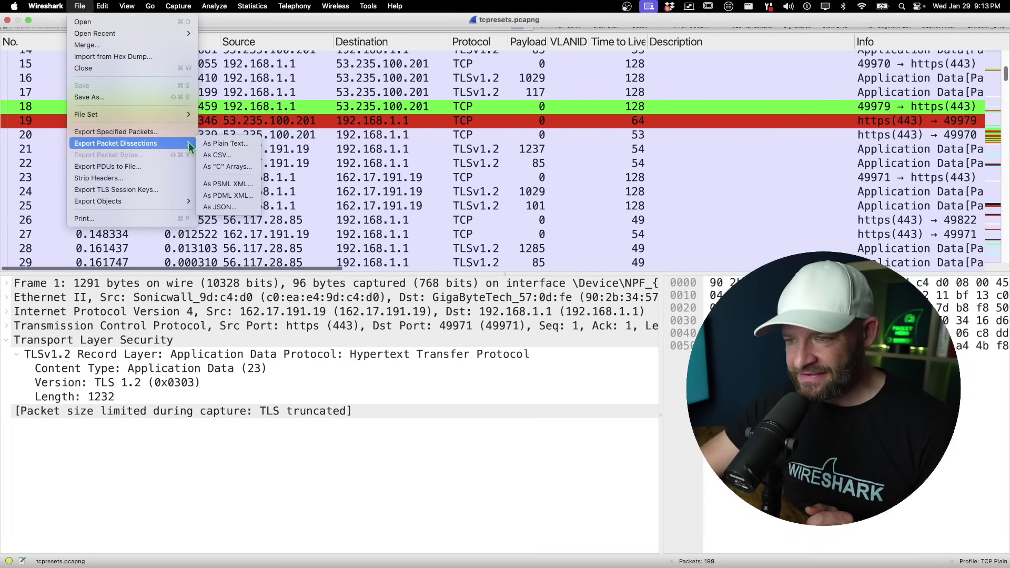
left_click(226, 143)
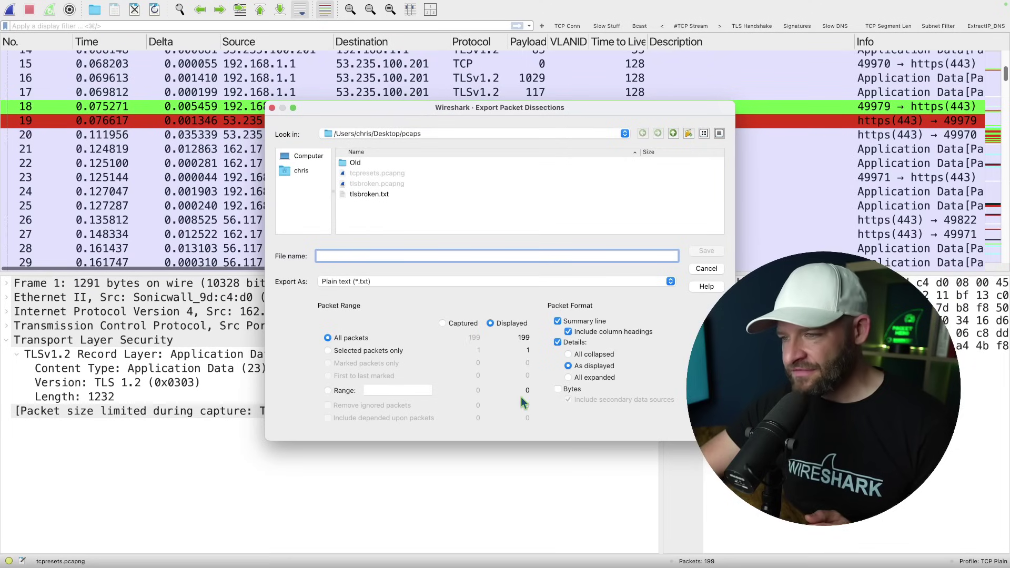
type("t")
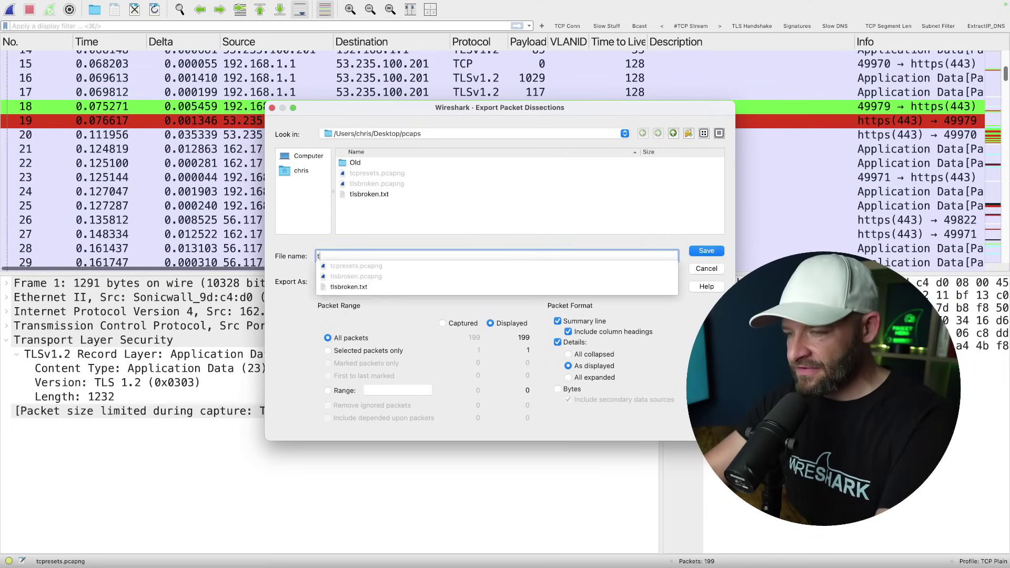
type("cpresets")
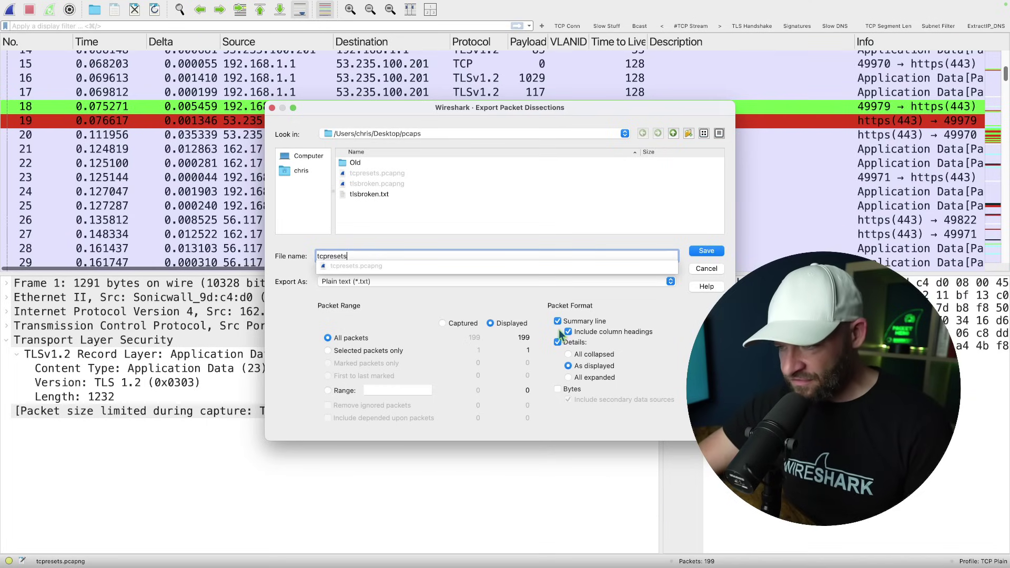
left_click(558, 322)
left_click(558, 342)
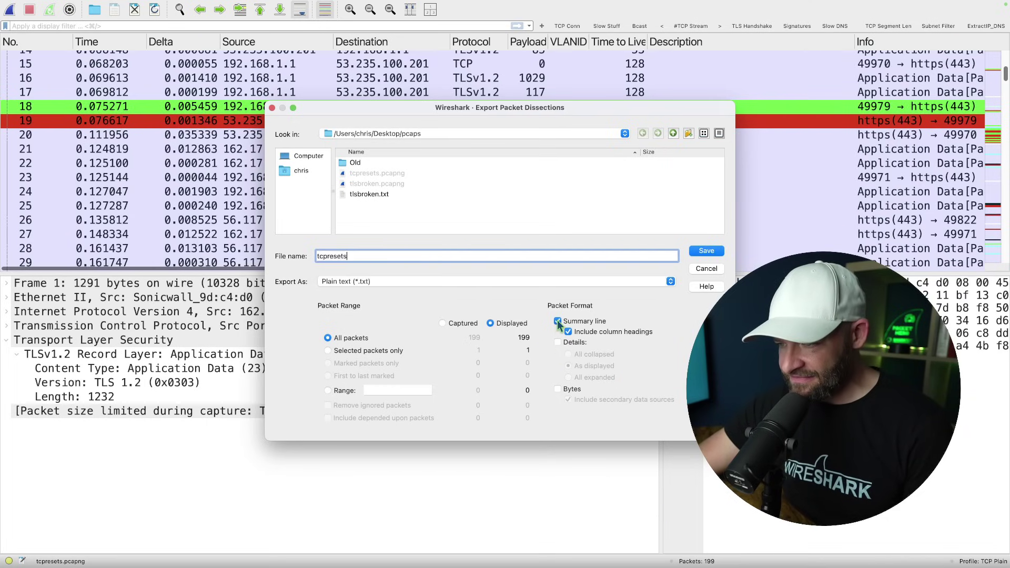
left_click(558, 322)
left_click(557, 389)
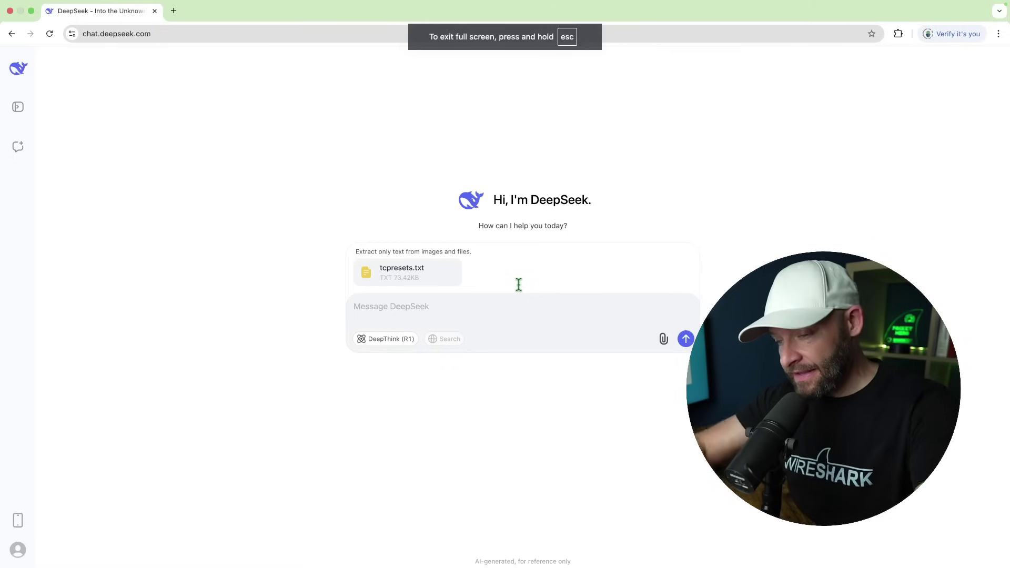
Step: Send 'Analyze this packet capture to see why clients are experiencing intermittent connectivity…' with tcpresets.txt attached
left_click(439, 314)
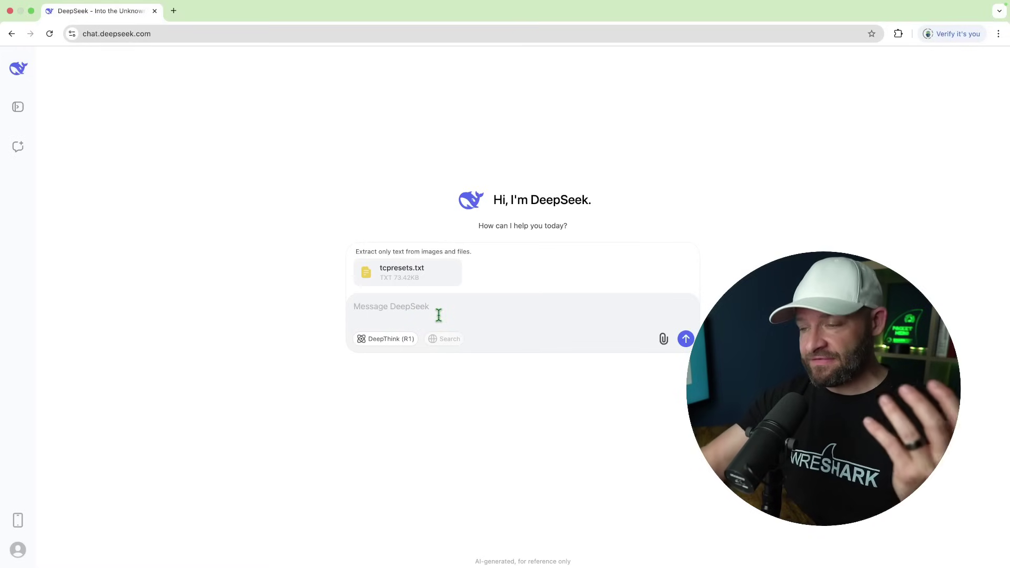
type("Analyze this packet capture to see why clients are experiencing intermittent connectivity to the internet. Why are some connections working fine, while others fail? This pro")
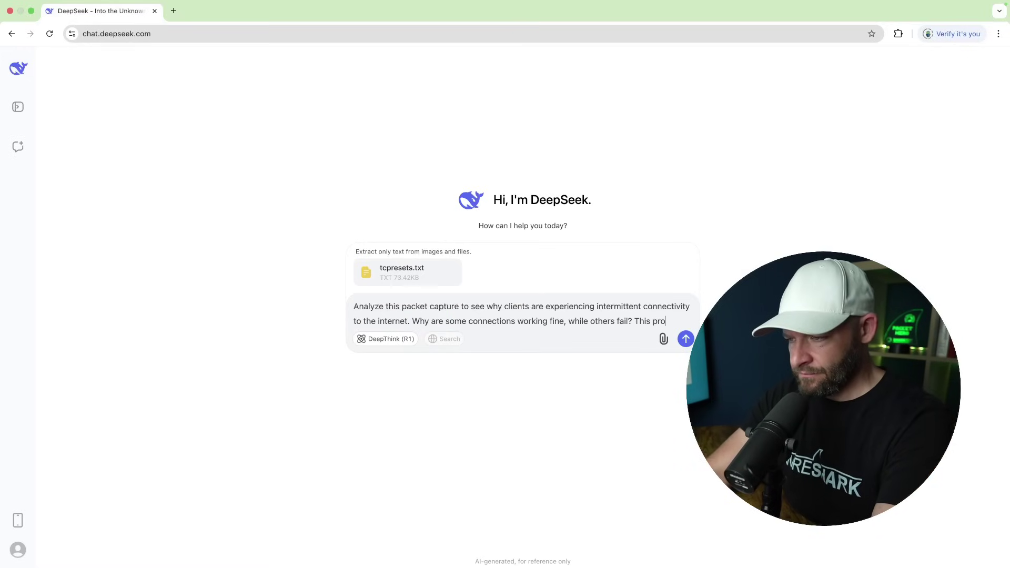
type("blem impacts everyone o")
type("n the network.")
key("Return")
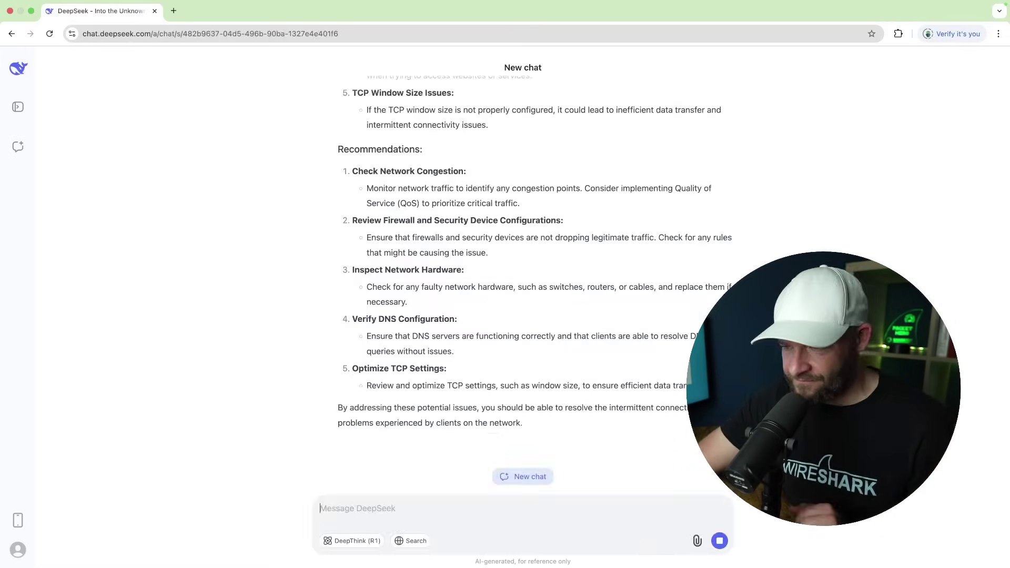
Step: Highlight the TCP Resets section: abrupt connection termination, the misconfigured firewall, and possible causes
scroll(523, 274, "up", 20)
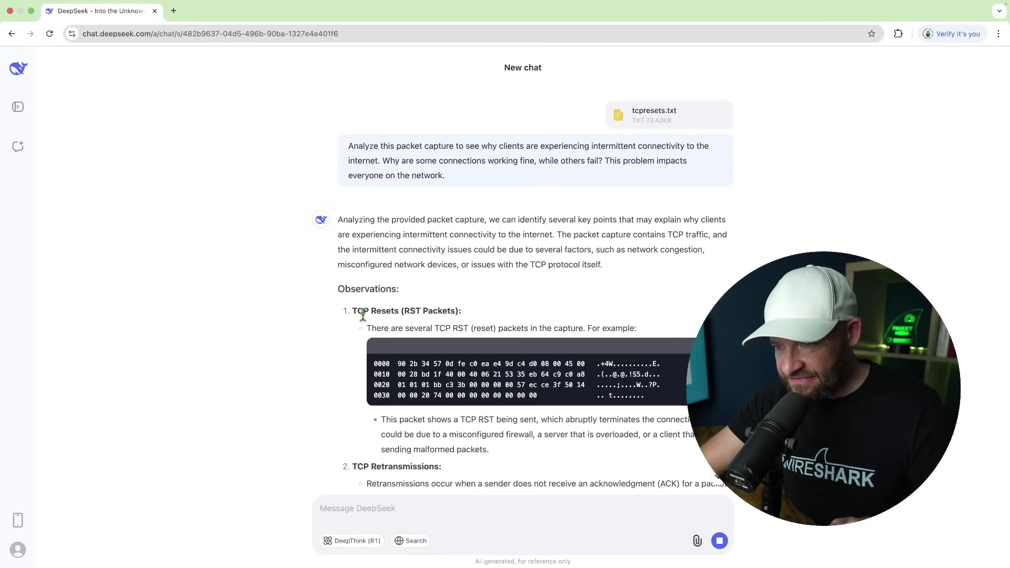
left_click_drag(363, 316, 495, 315)
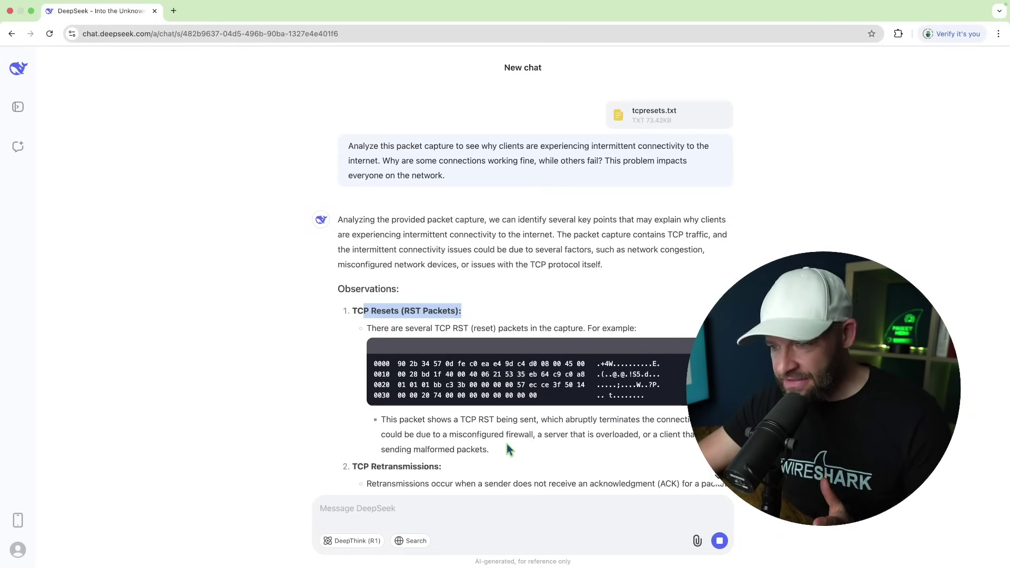
left_click(567, 420)
left_click_drag(567, 419, 691, 419)
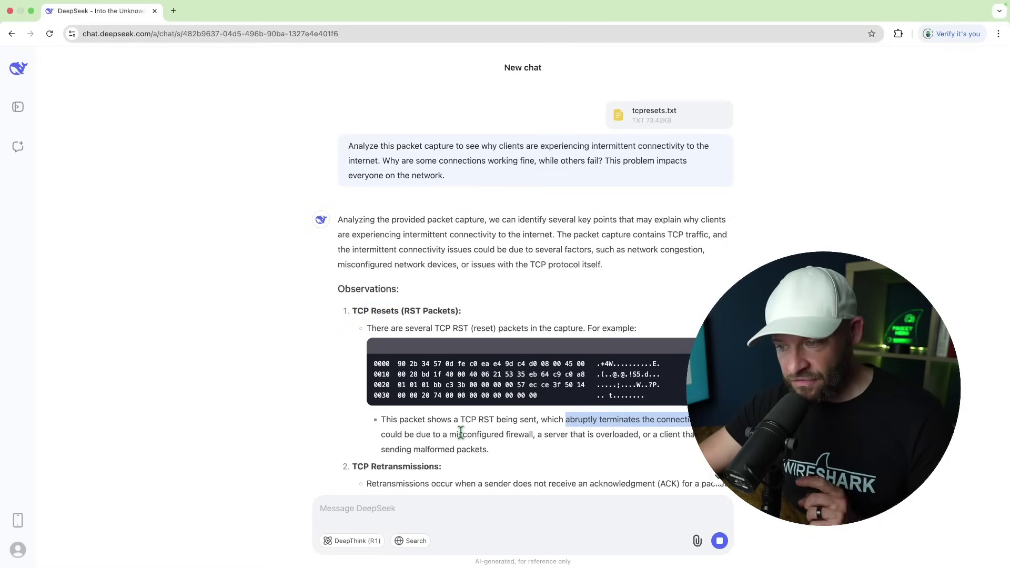
left_click_drag(450, 435, 539, 450)
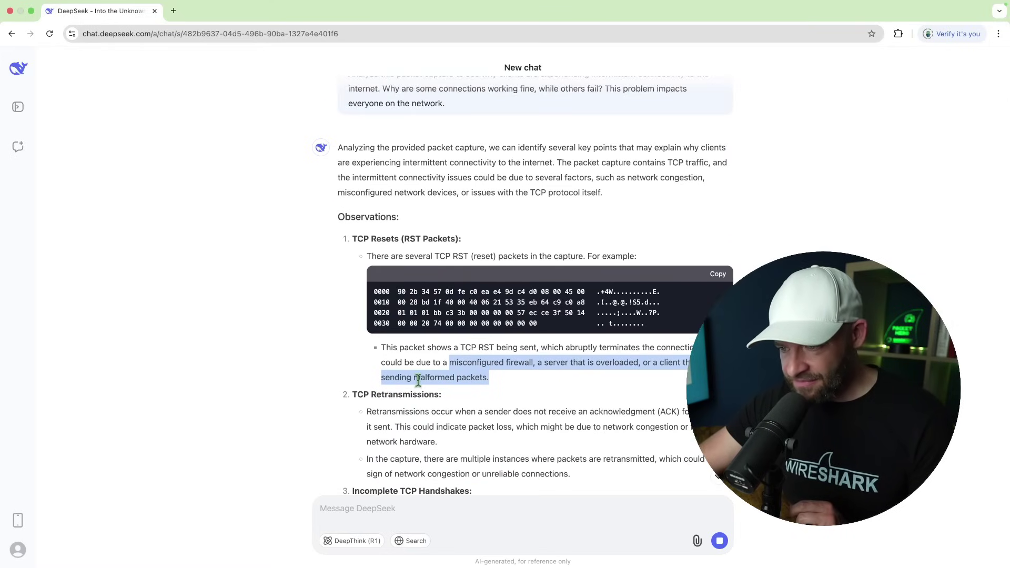
left_click(417, 380)
left_click_drag(425, 363, 438, 379)
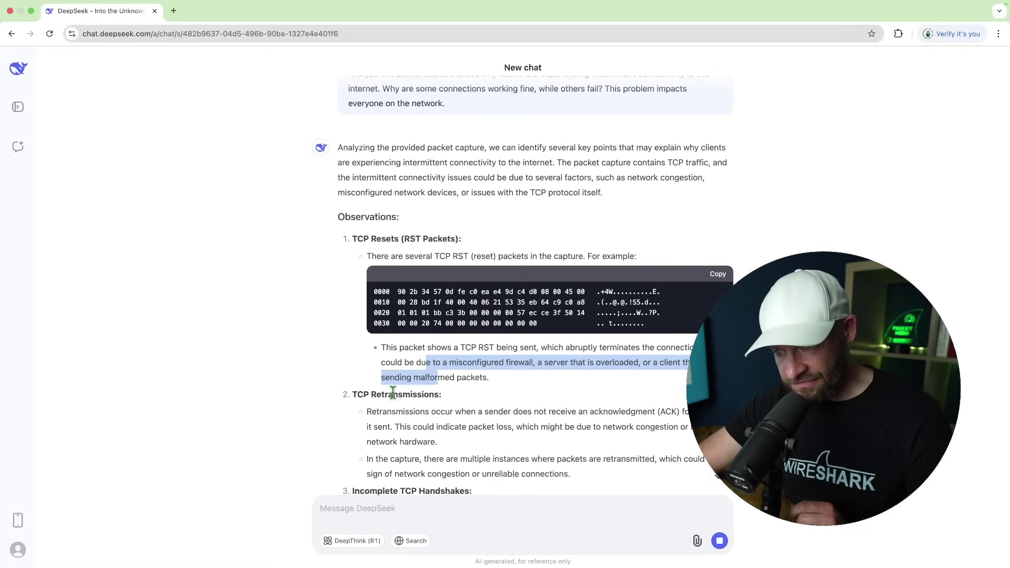
Step: Highlight the TCP Retransmissions heading and the congestion and firewall-review recommendations, then return to Wireshark
left_click_drag(382, 395, 411, 394)
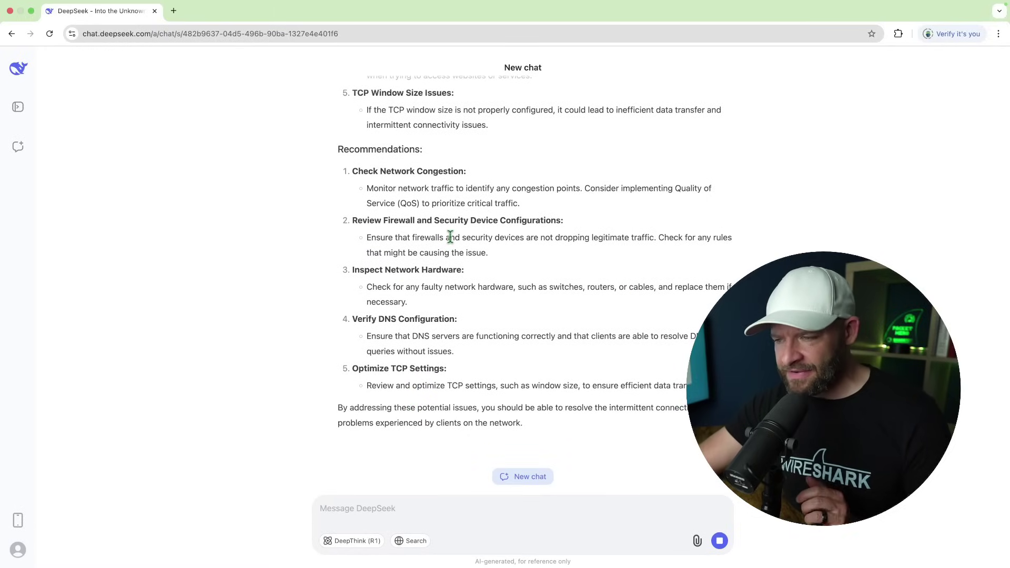
left_click_drag(386, 169, 461, 165)
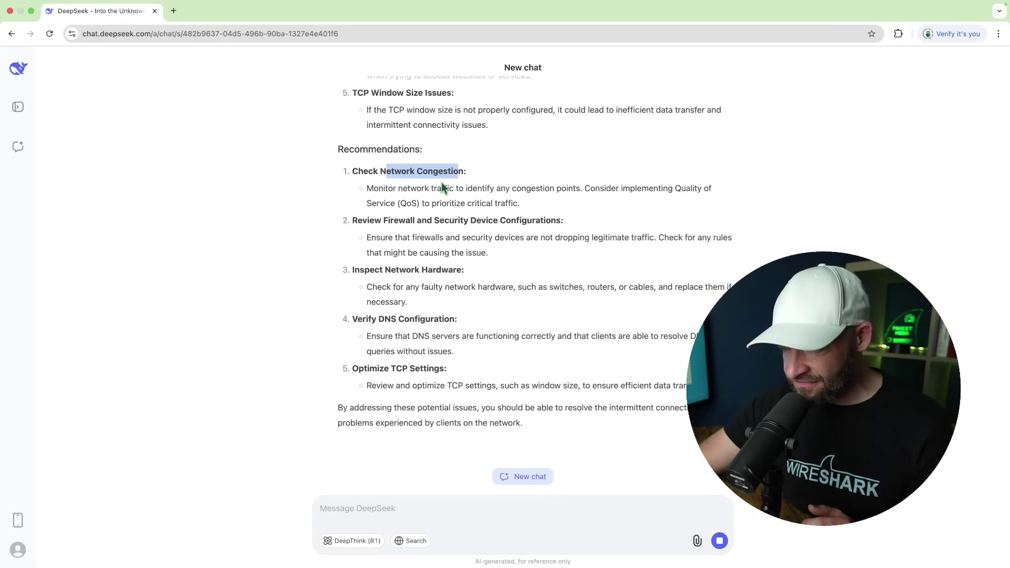
left_click_drag(409, 237, 474, 266)
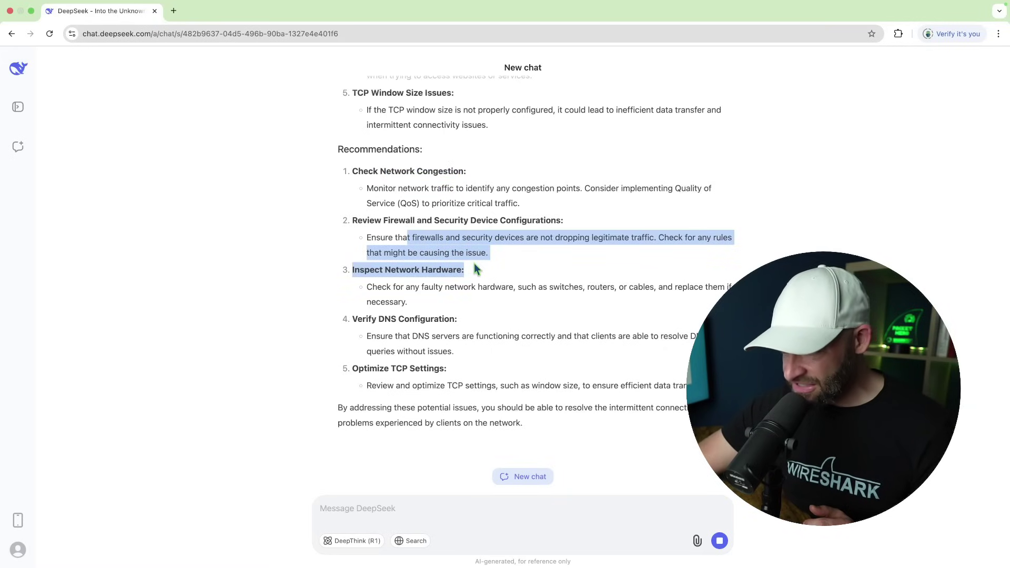
left_click_drag(474, 264, 492, 254)
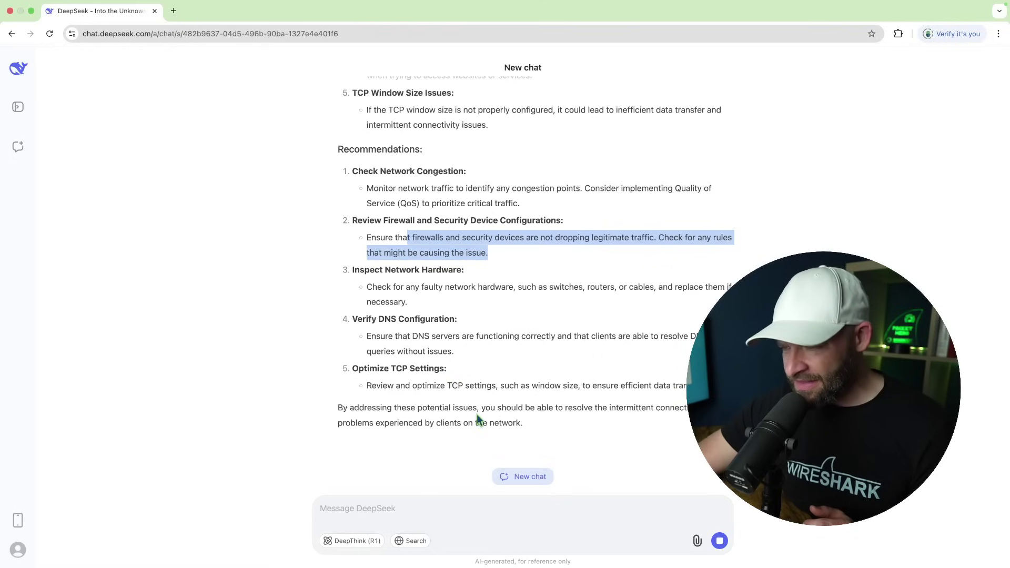
key("ctrl+Right")
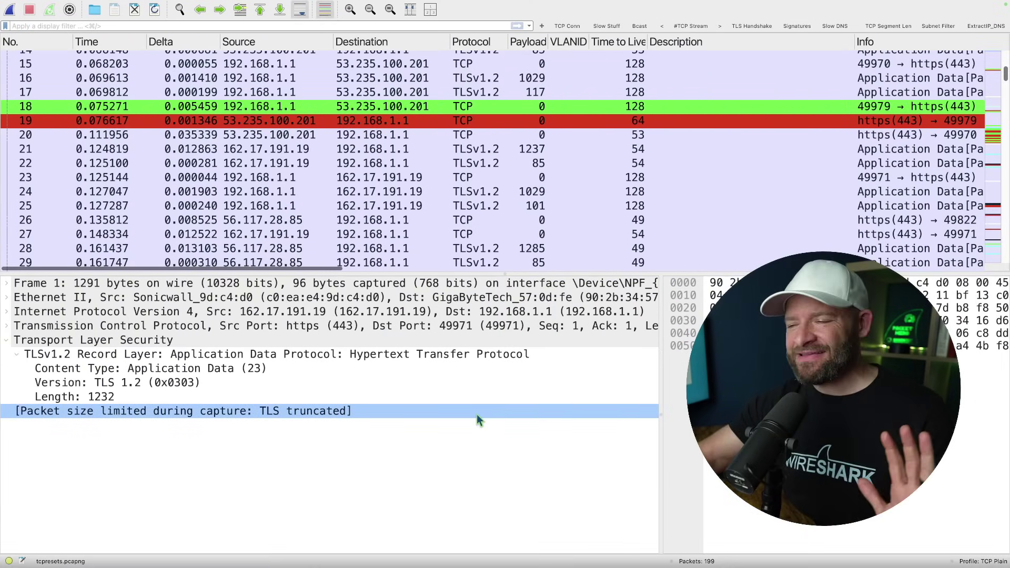
Step: Inspect packet 26 and packet 18, the SYN to 53.235.100.201, in the capture
left_click(500, 226)
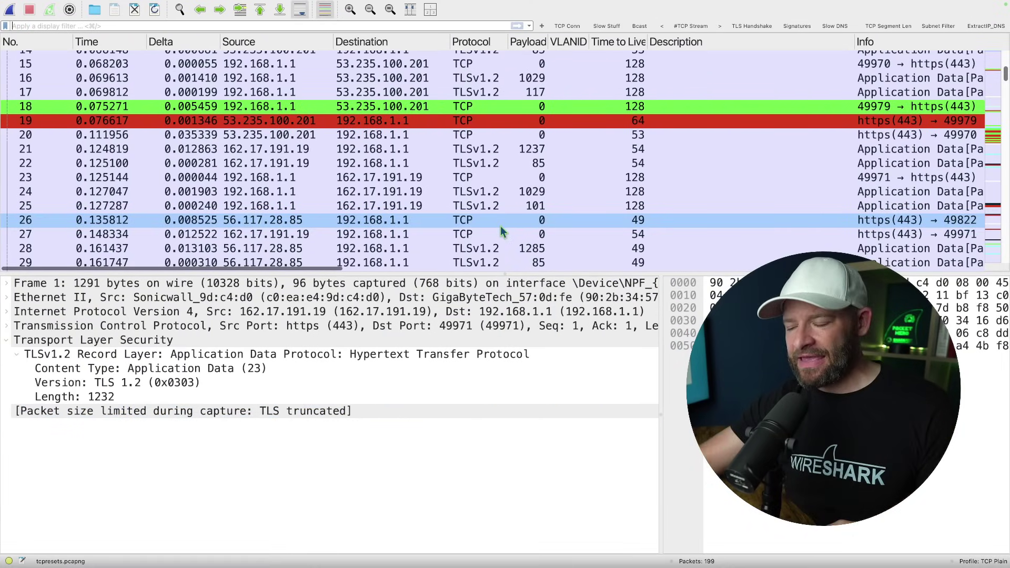
left_click(520, 107)
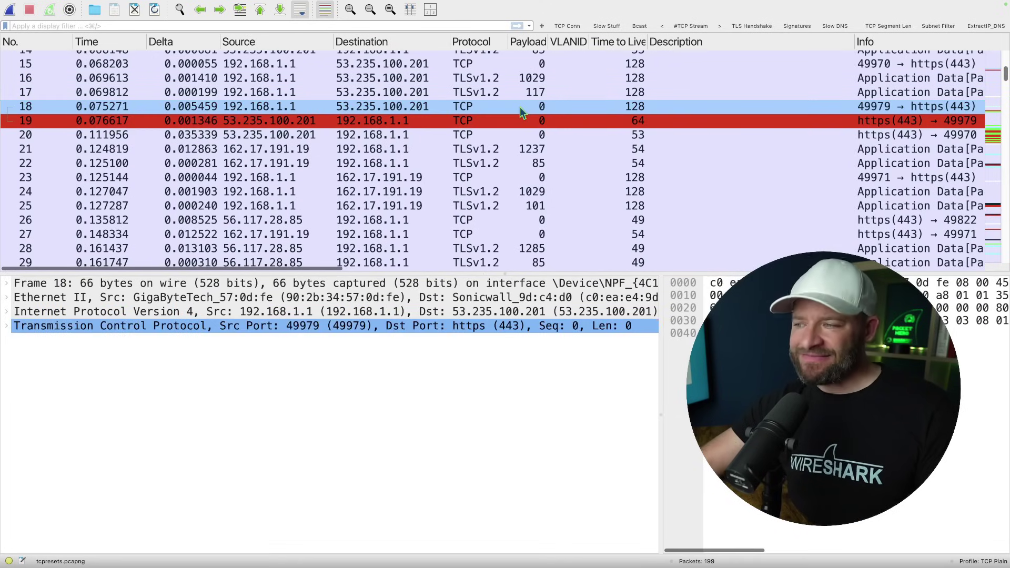
right_click(520, 106)
left_click(493, 121)
scroll(578, 106, "down", 12)
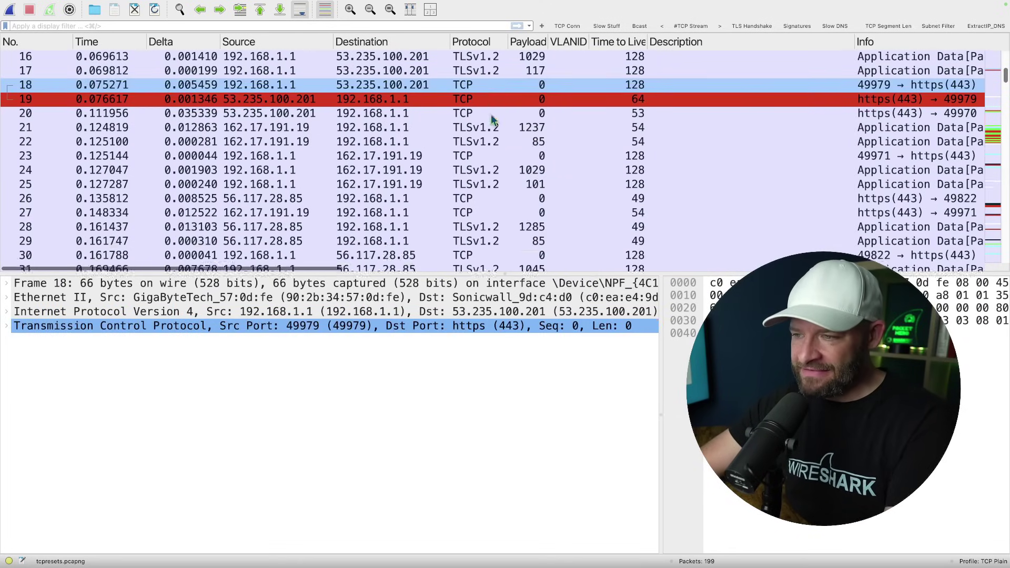
Step: Hide the Description column and select packet 58, a SYN to 3.20.234.229
right_click(860, 50)
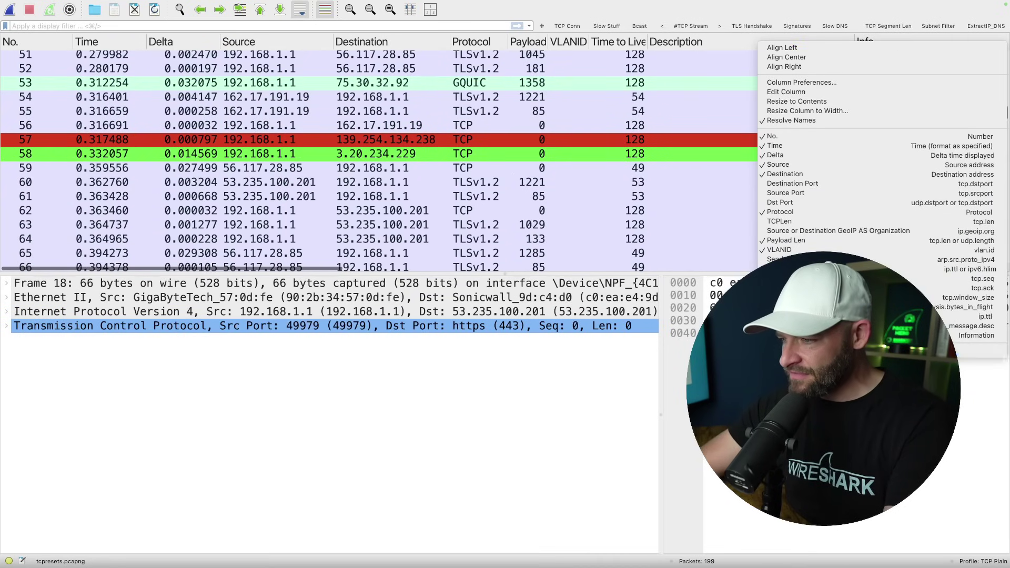
left_click(973, 325)
left_click(750, 150)
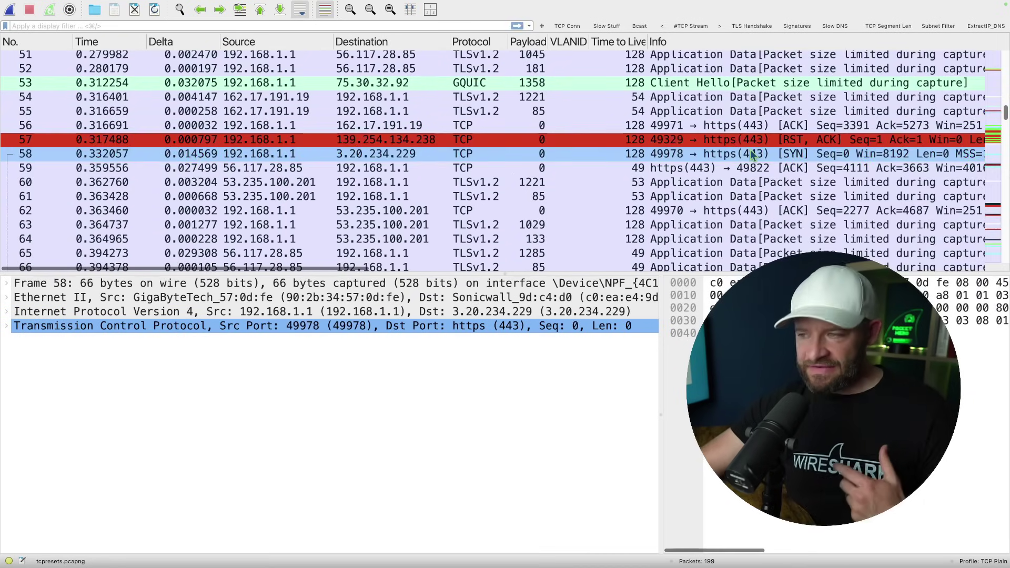
scroll(750, 150, "down", 3)
scroll(750, 150, "down", 5)
Step: Open reset packet 76 and expand Ethernet II to show its Sonicwall_9d:c4:d0 source address
scroll(750, 150, "up", 1)
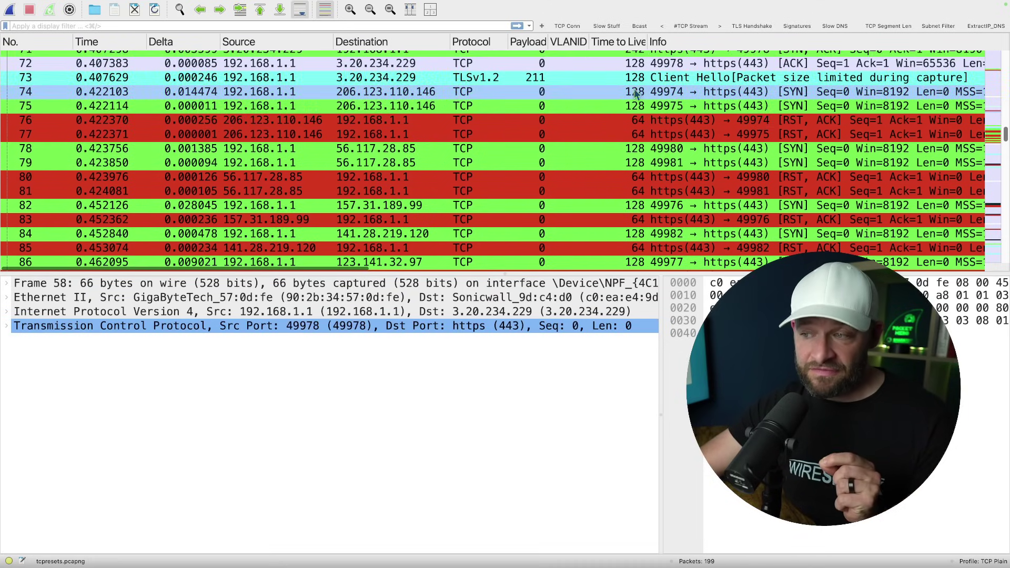
left_click(638, 121)
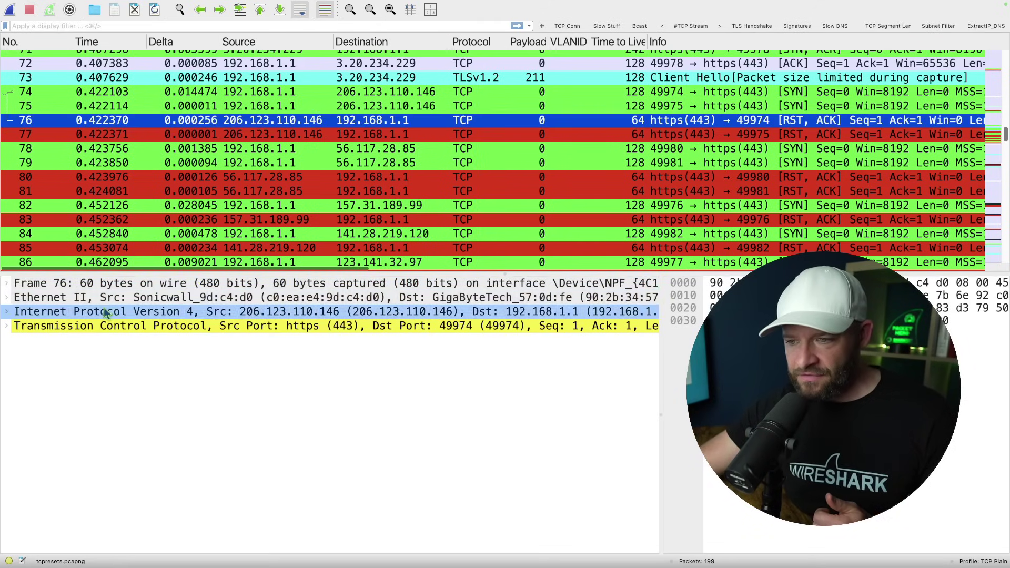
left_click(142, 298)
left_click(7, 298)
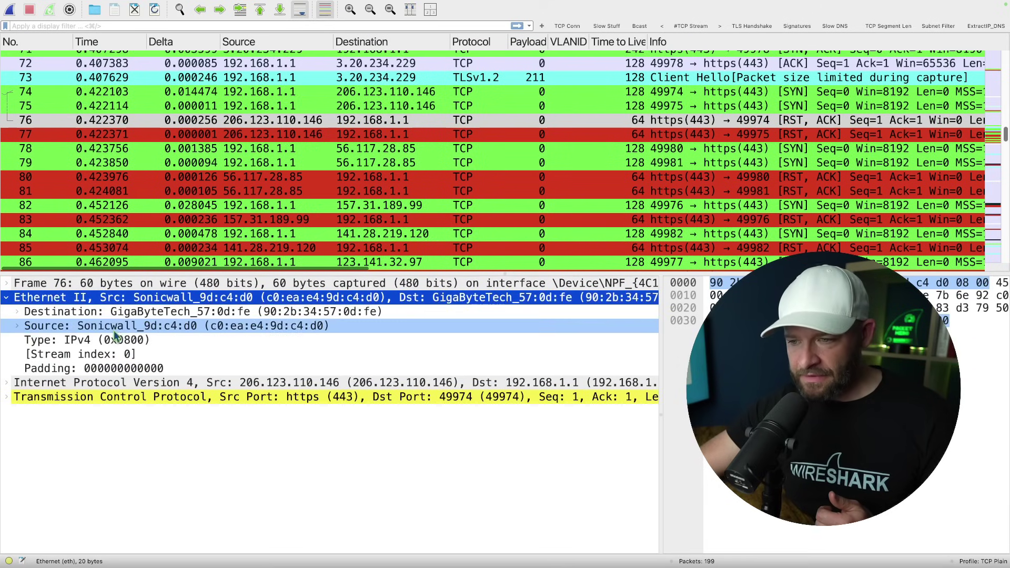
left_click(116, 327)
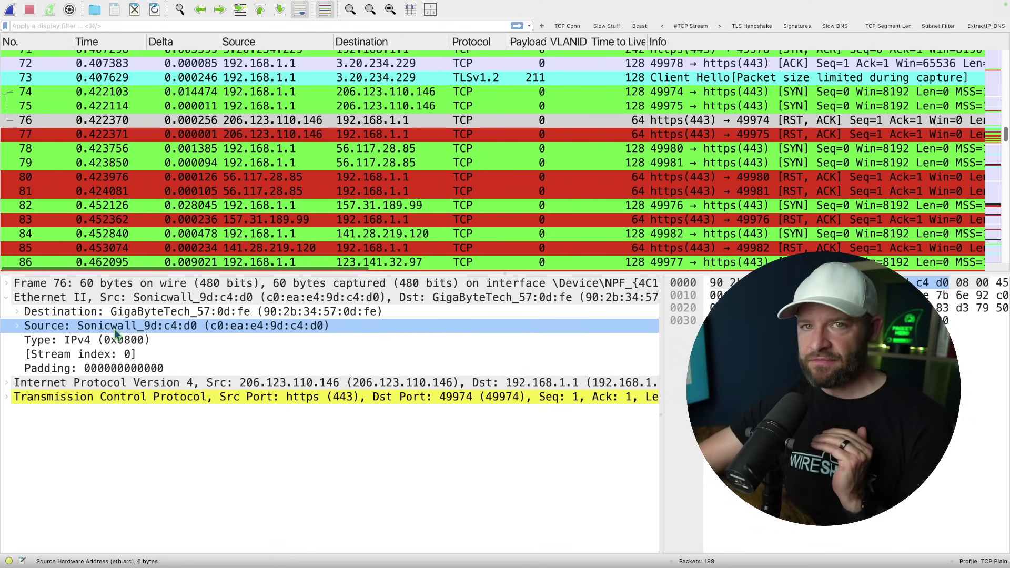
left_click(115, 328)
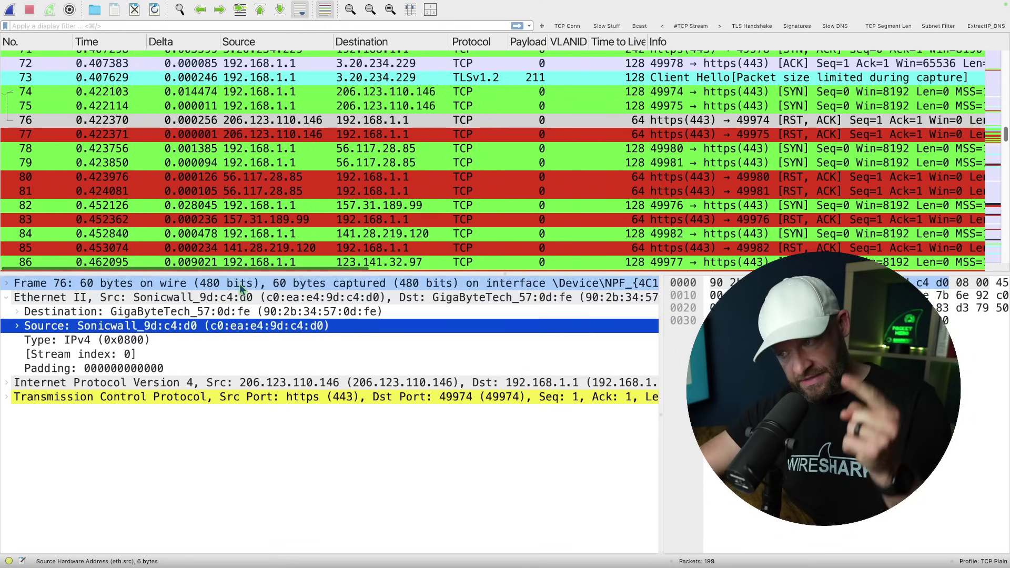
Step: Select reset packet 77, another RST, ACK from 206.123.110.146 to port 49975
left_click(635, 135)
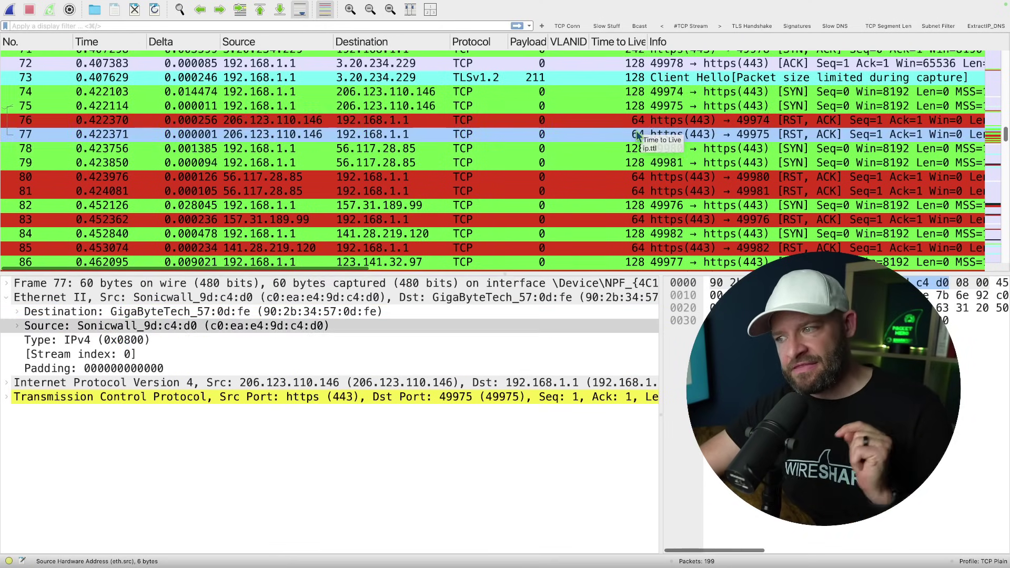